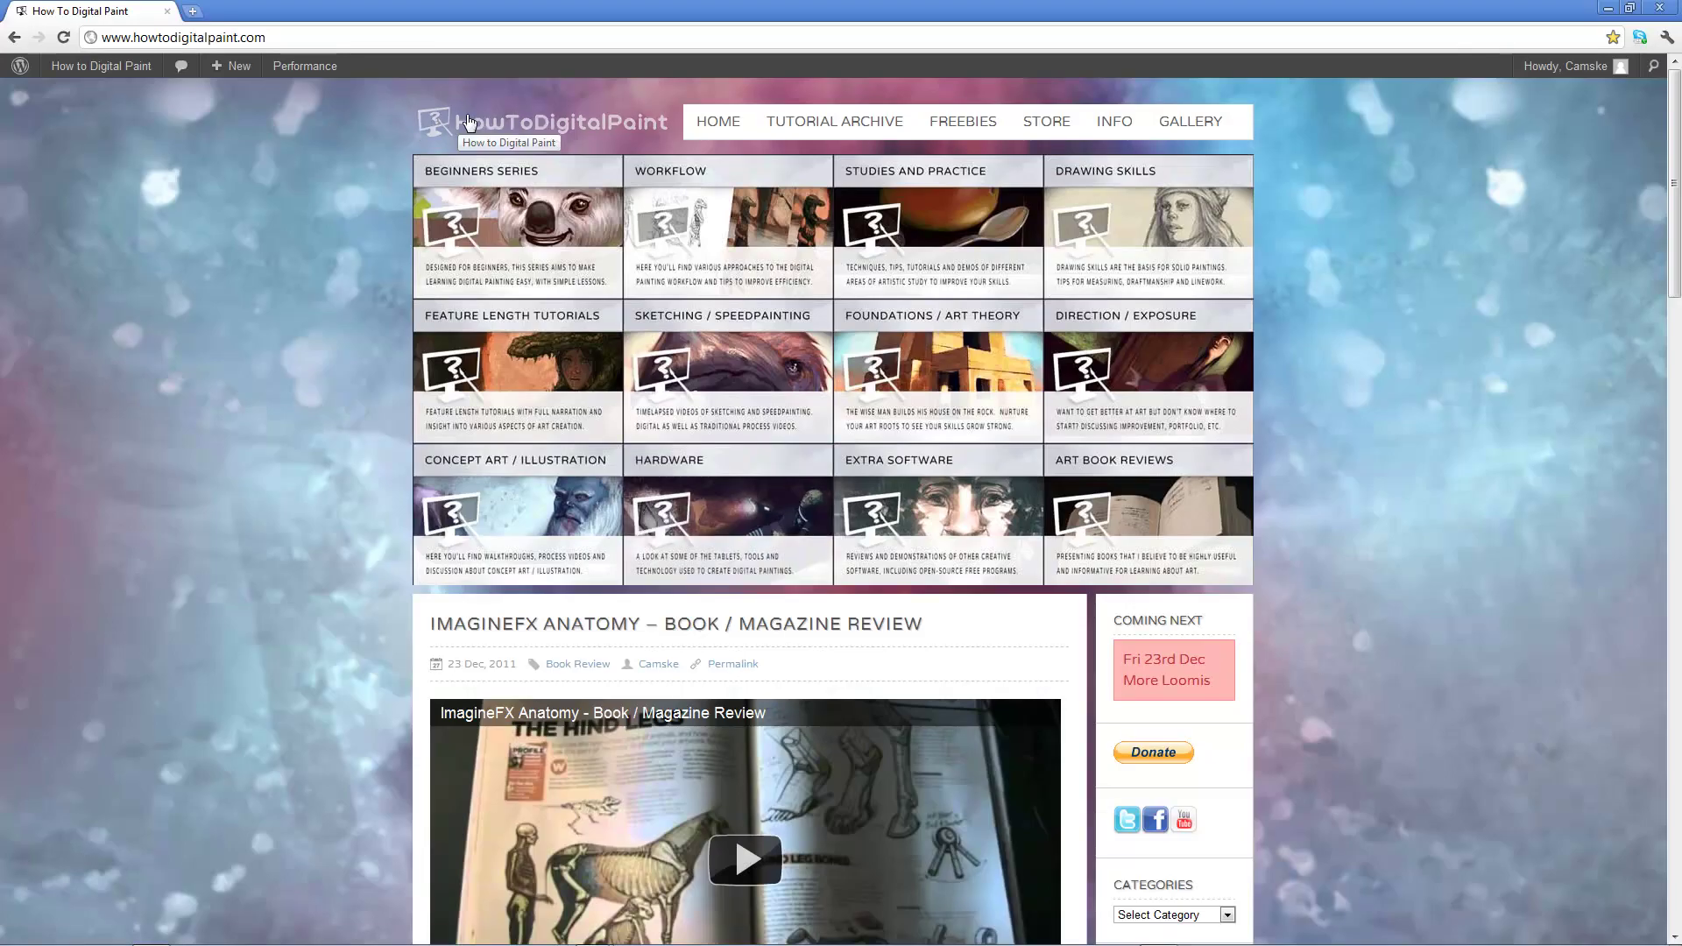
Open the website's Freebies page
click(964, 122)
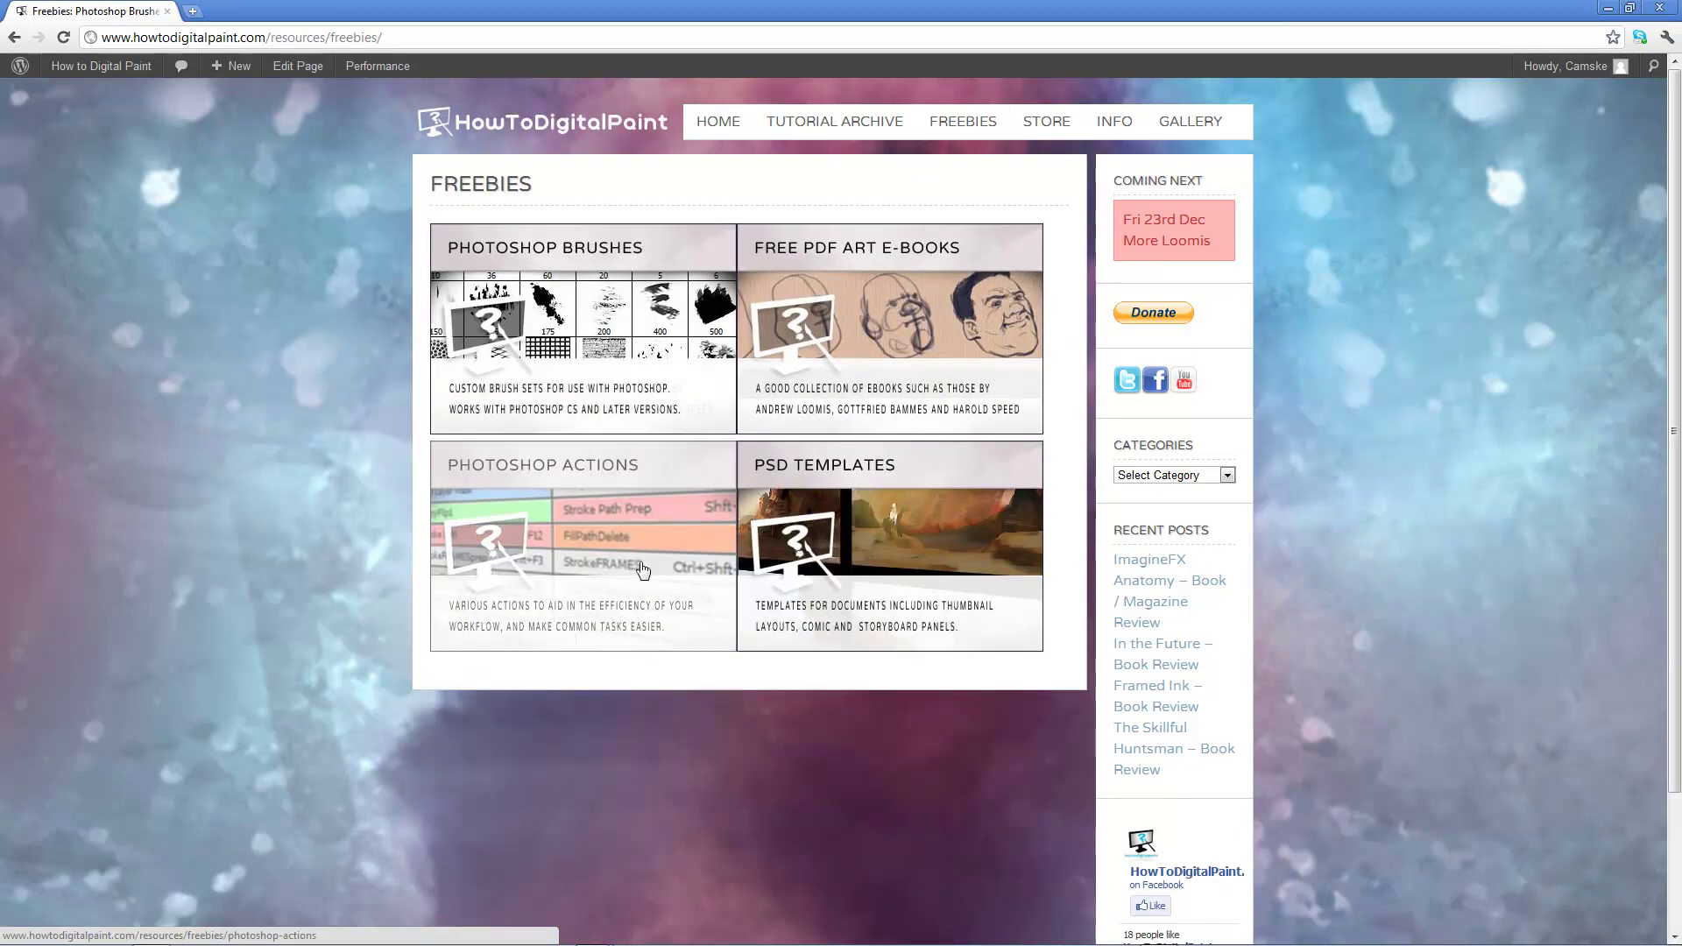
Switch to Photoshop and make Layer 2 and the white Layer 1 visible
key(alt+Tab)
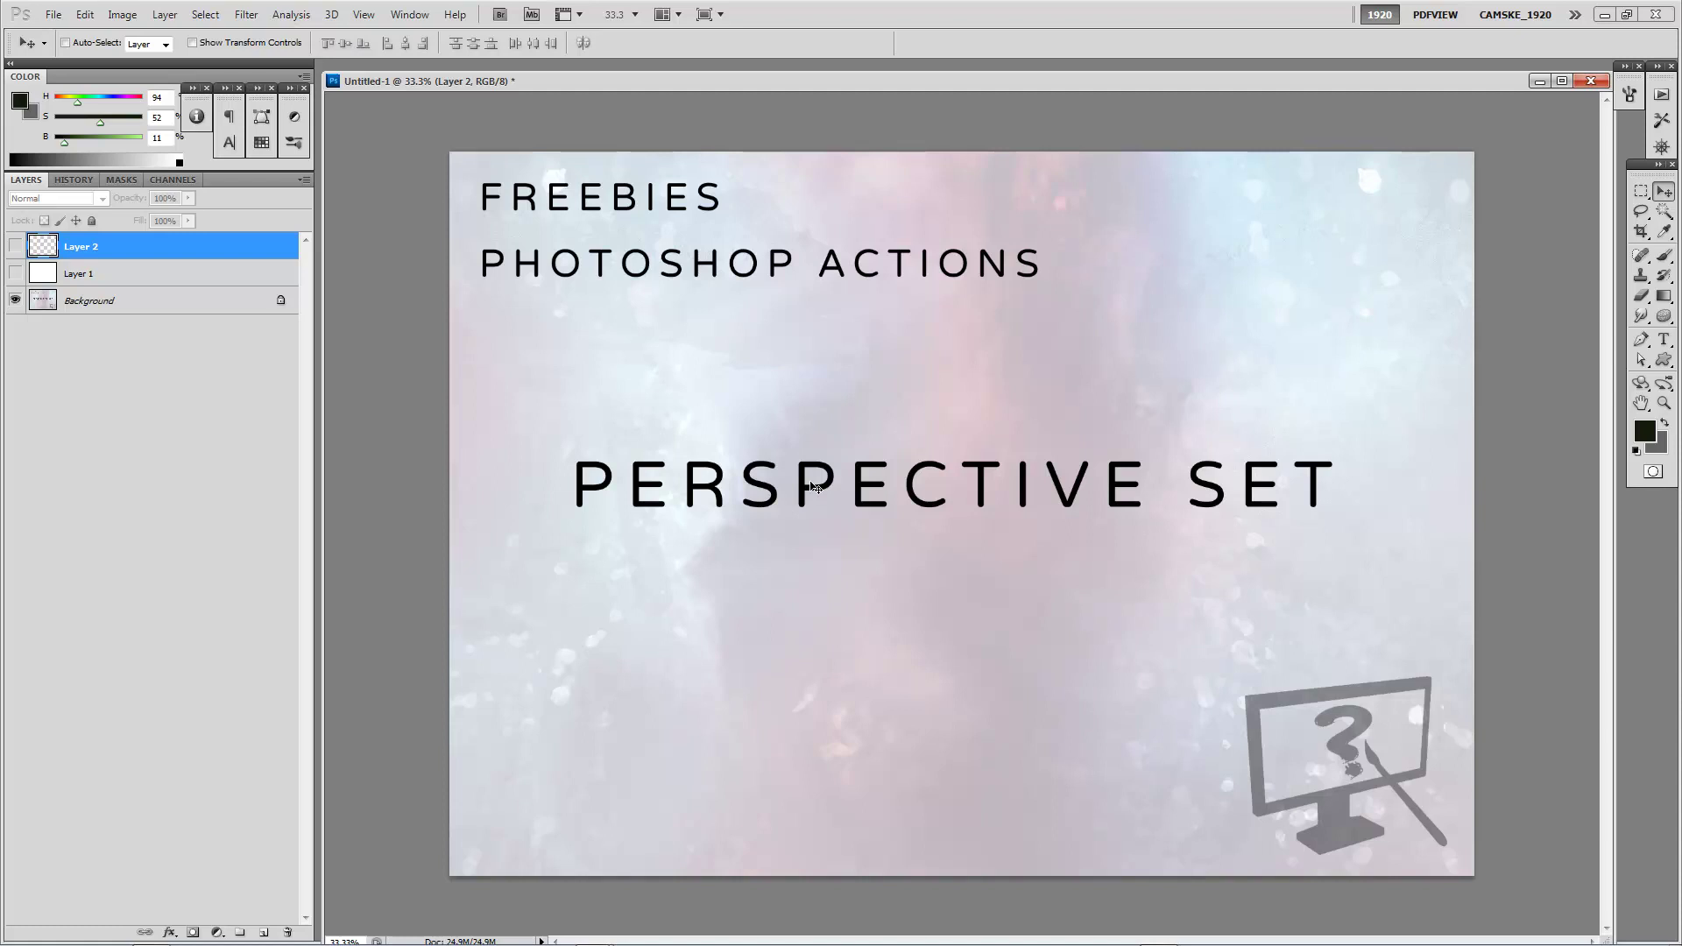
click(15, 246)
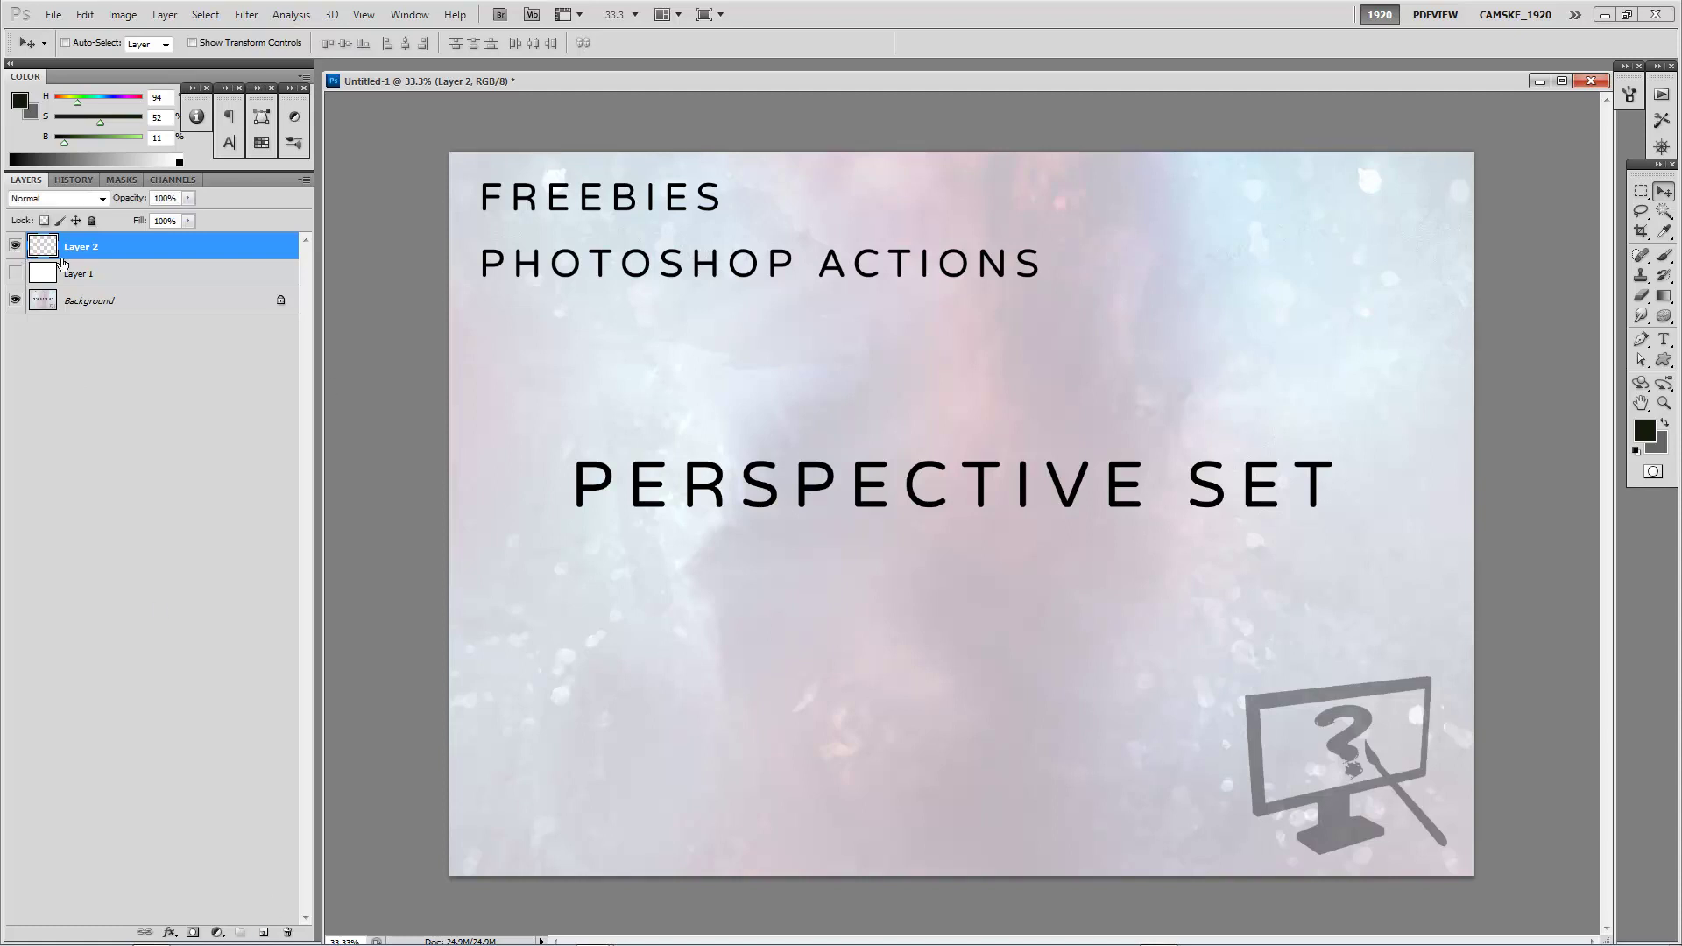
click(15, 273)
Run the ConeofVision action to generate the cone of vision setup in a new document
click(1662, 94)
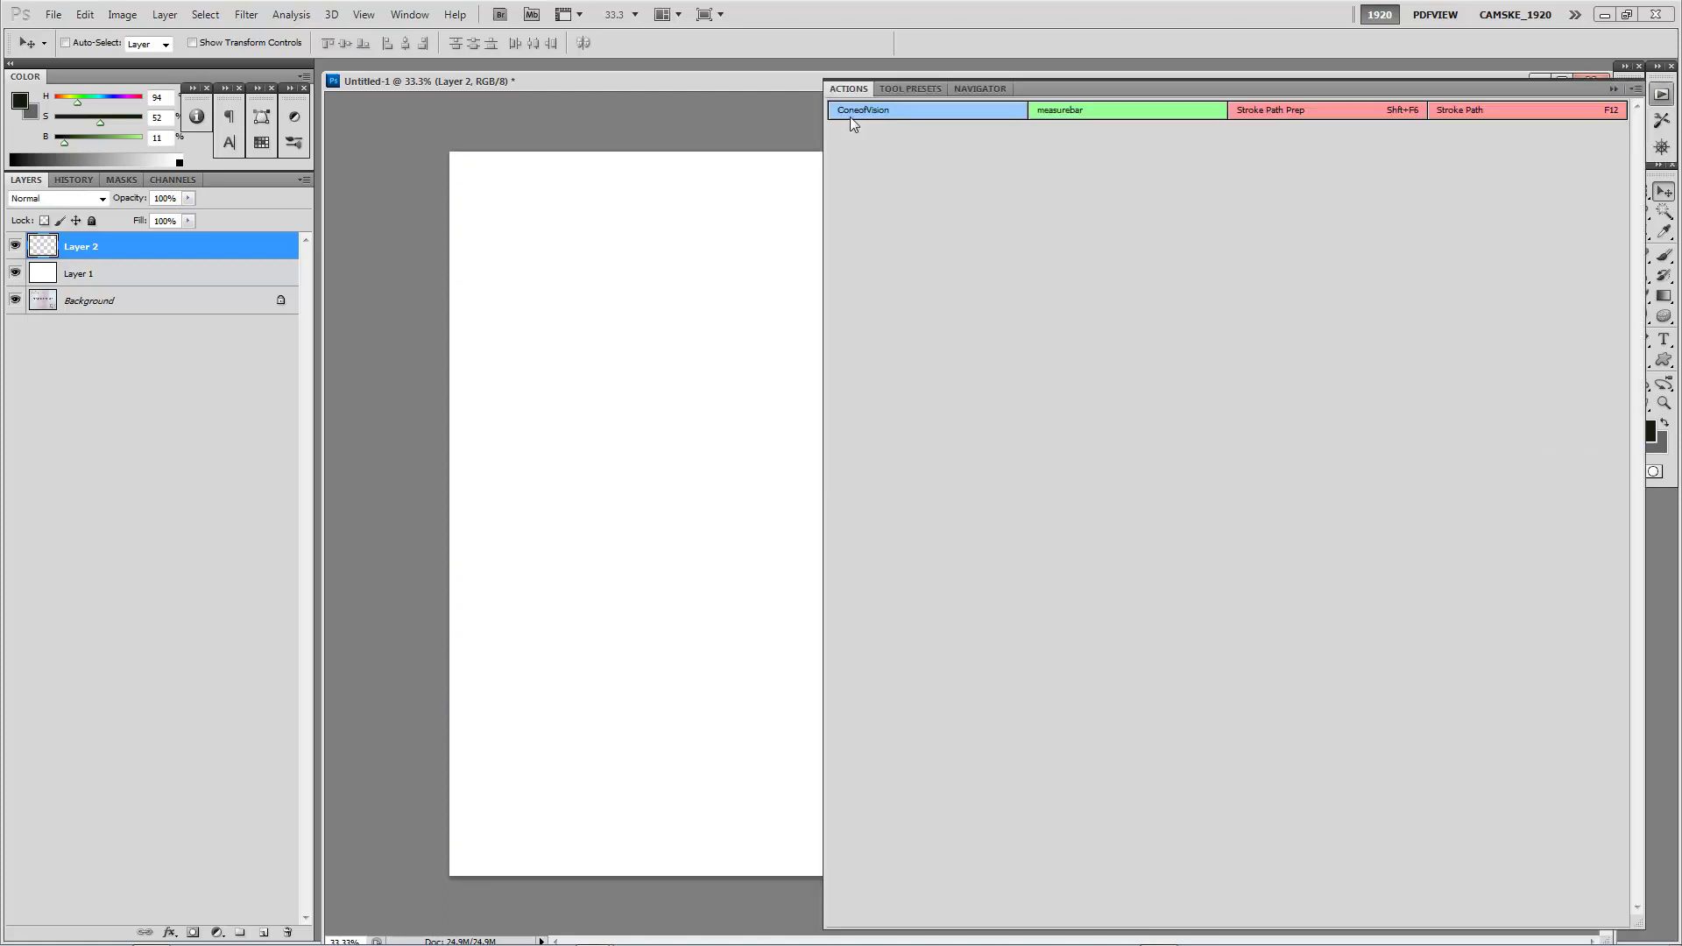
click(1635, 89)
click(1536, 101)
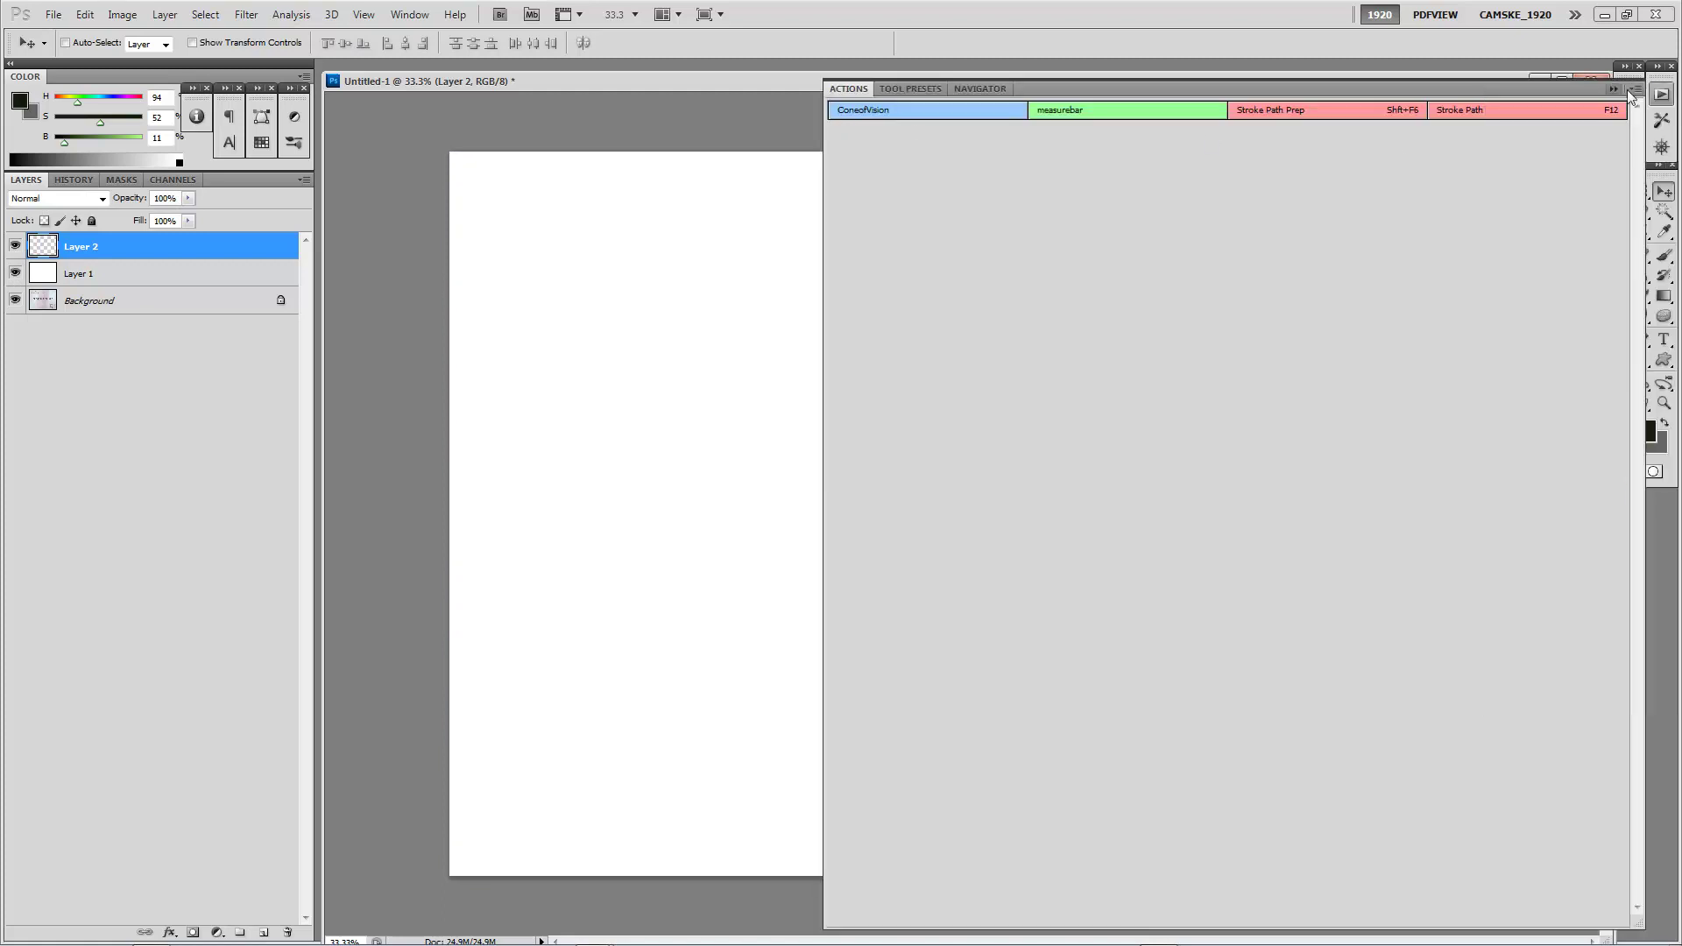
click(898, 113)
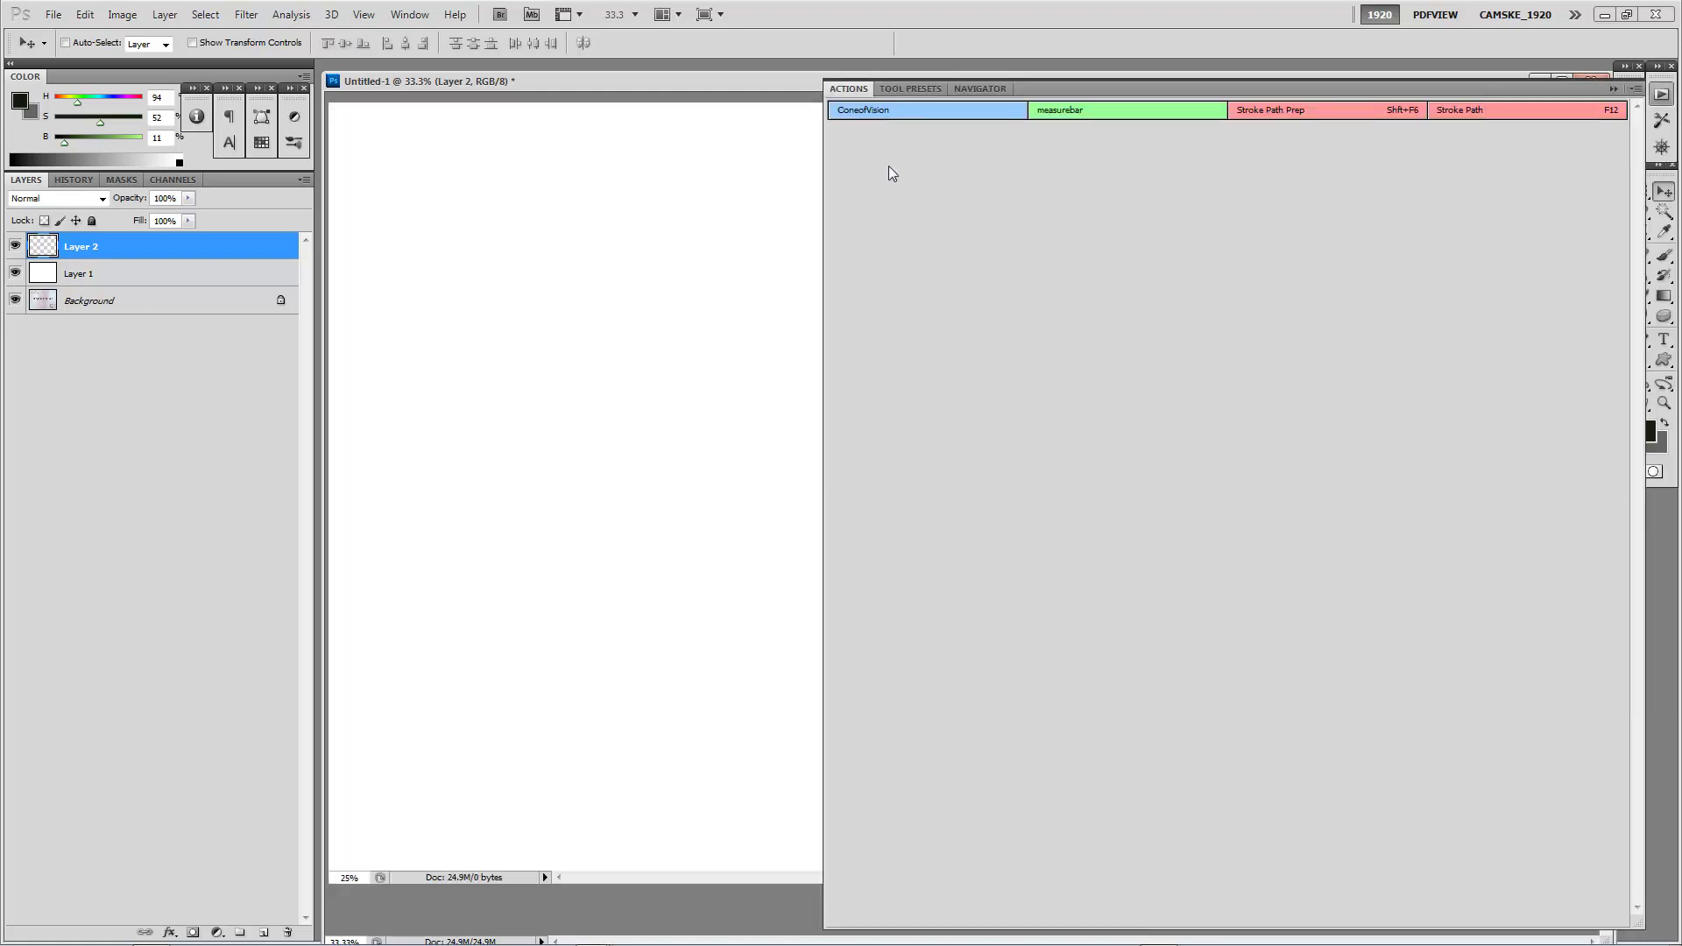
click(816, 364)
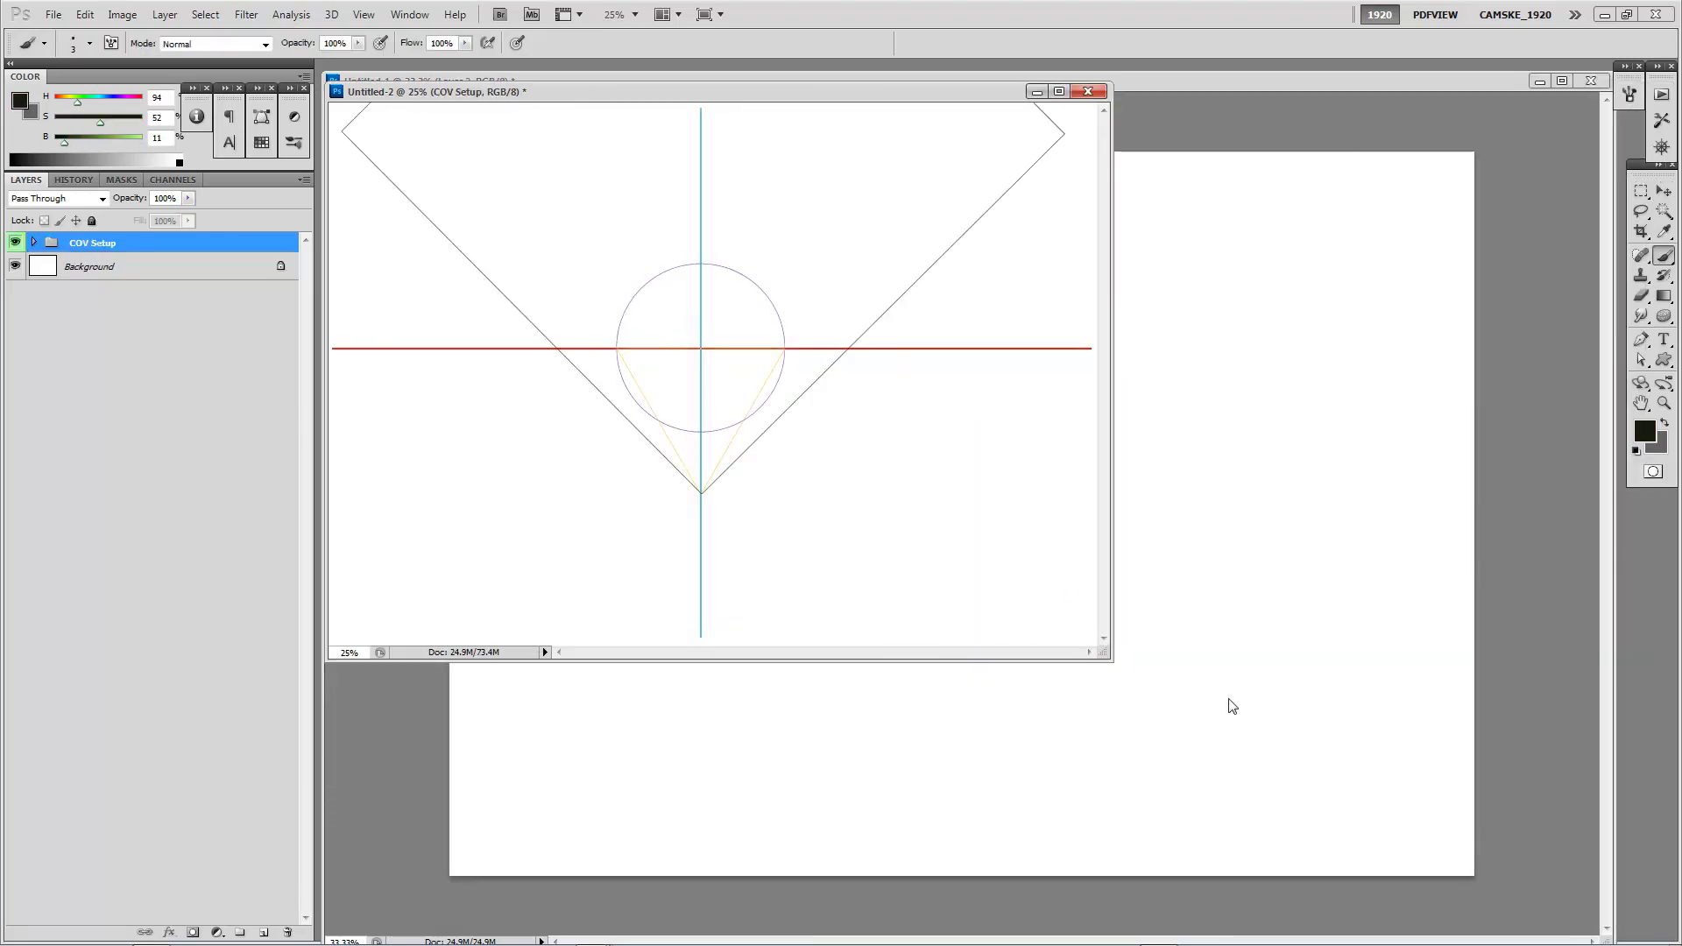
Enlarge the new document's window and expand the COV Setup group to show its layers
drag(1101, 650, 1521, 867)
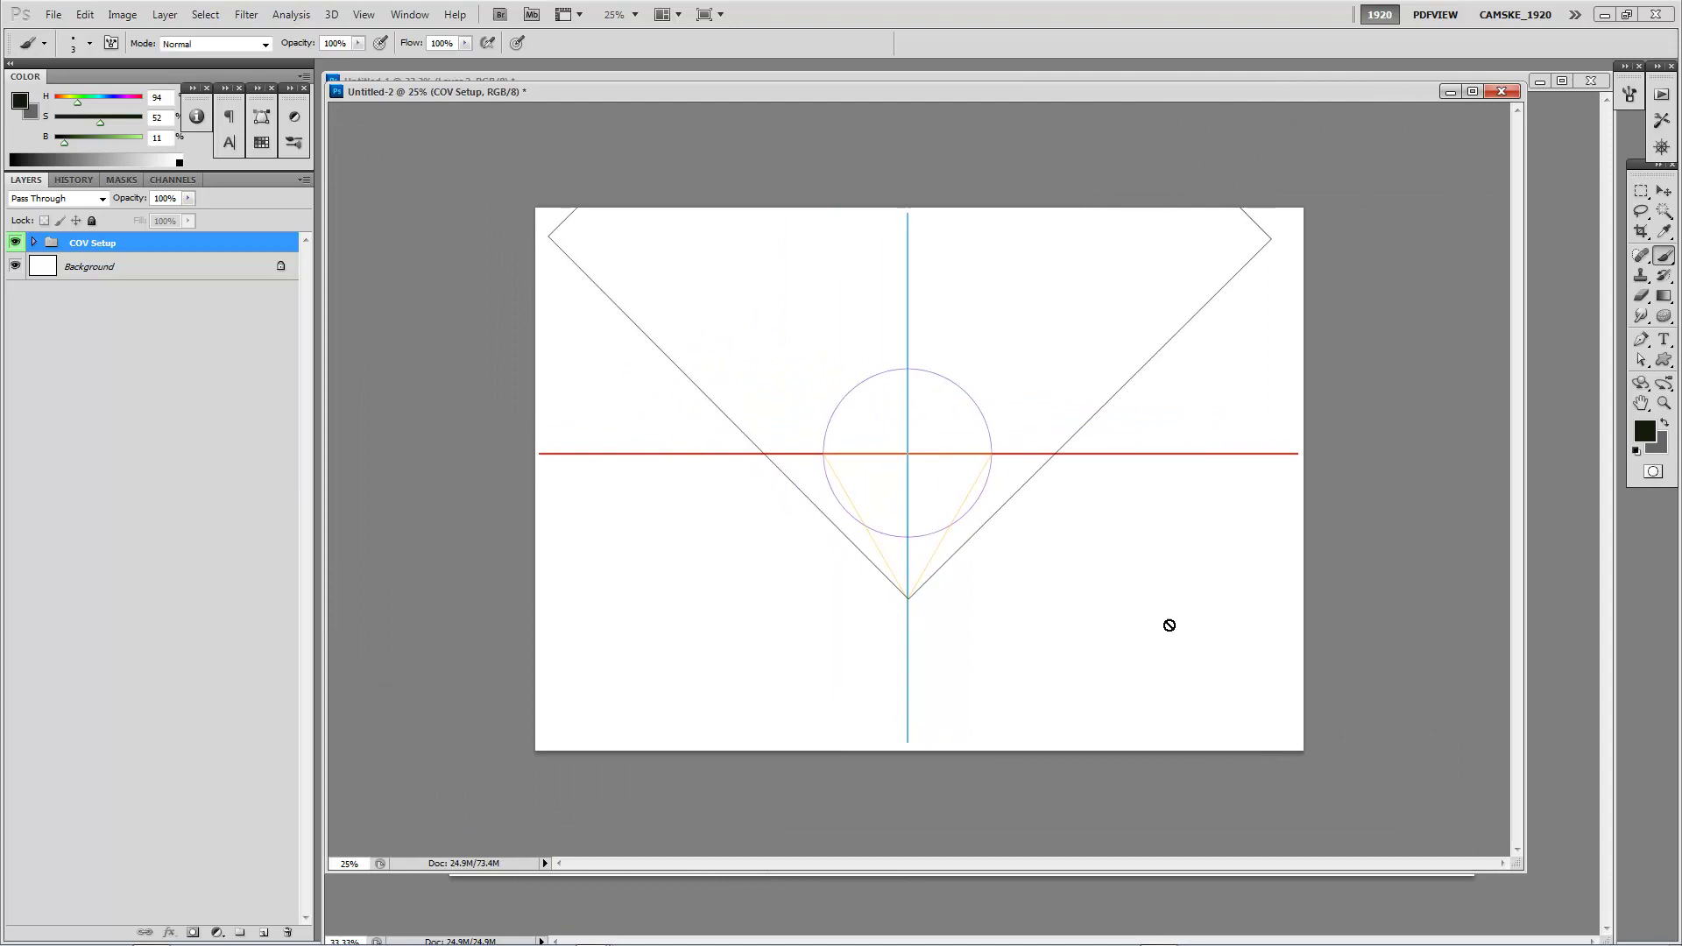
key(ctrl+plus)
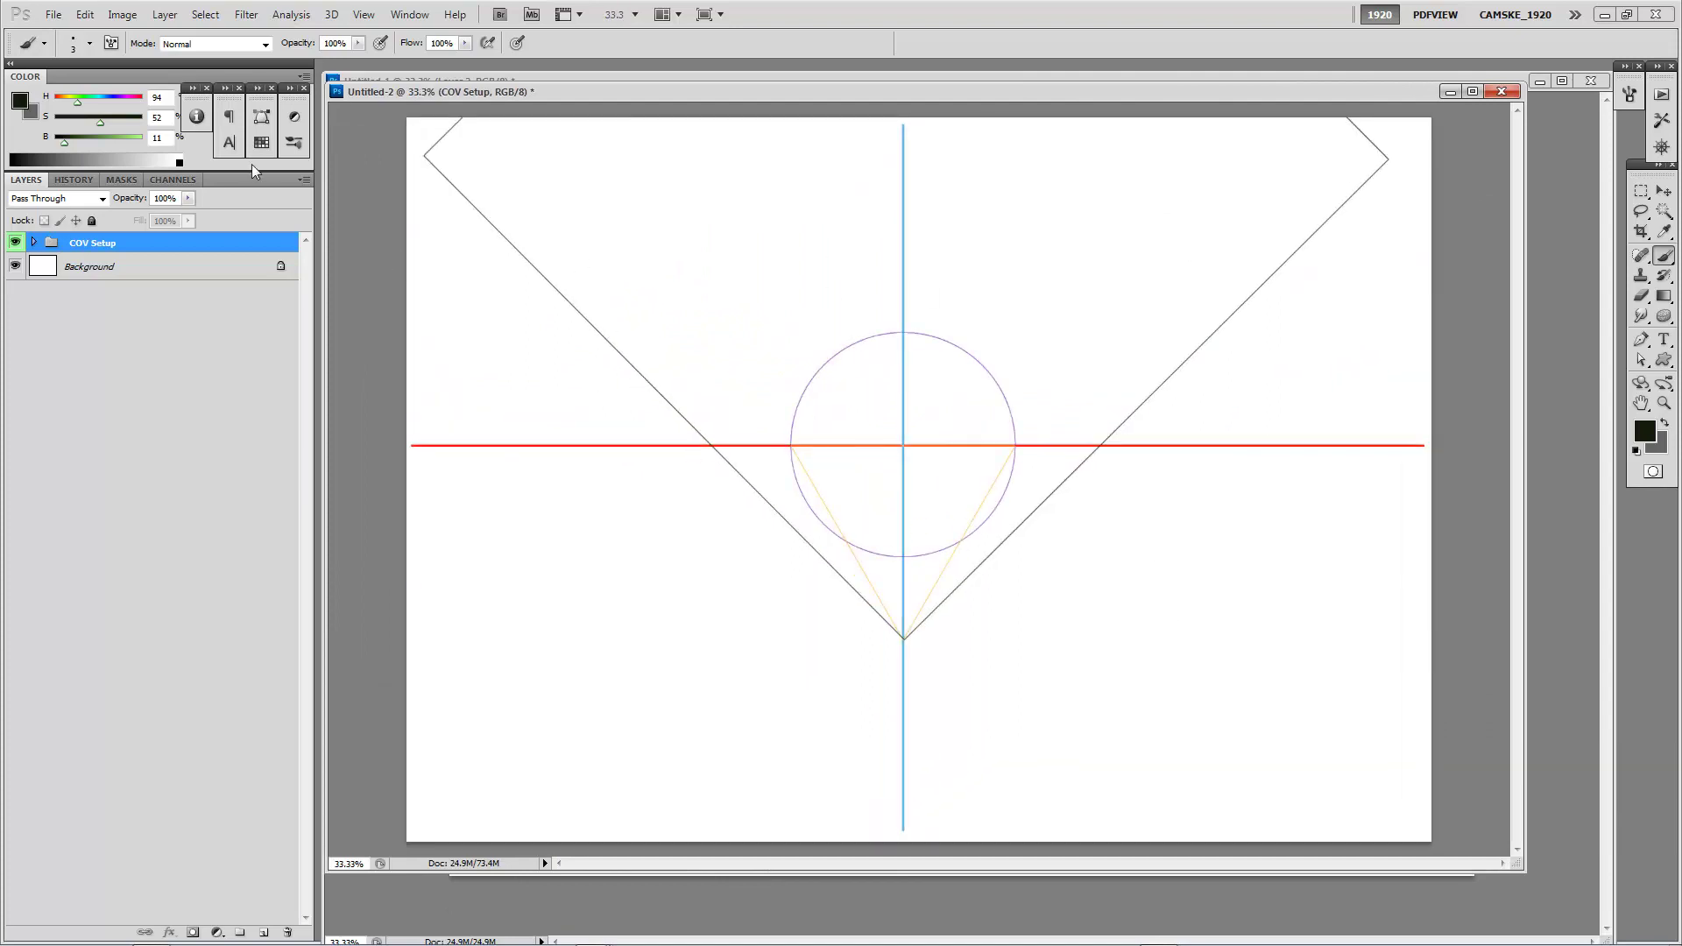
click(34, 243)
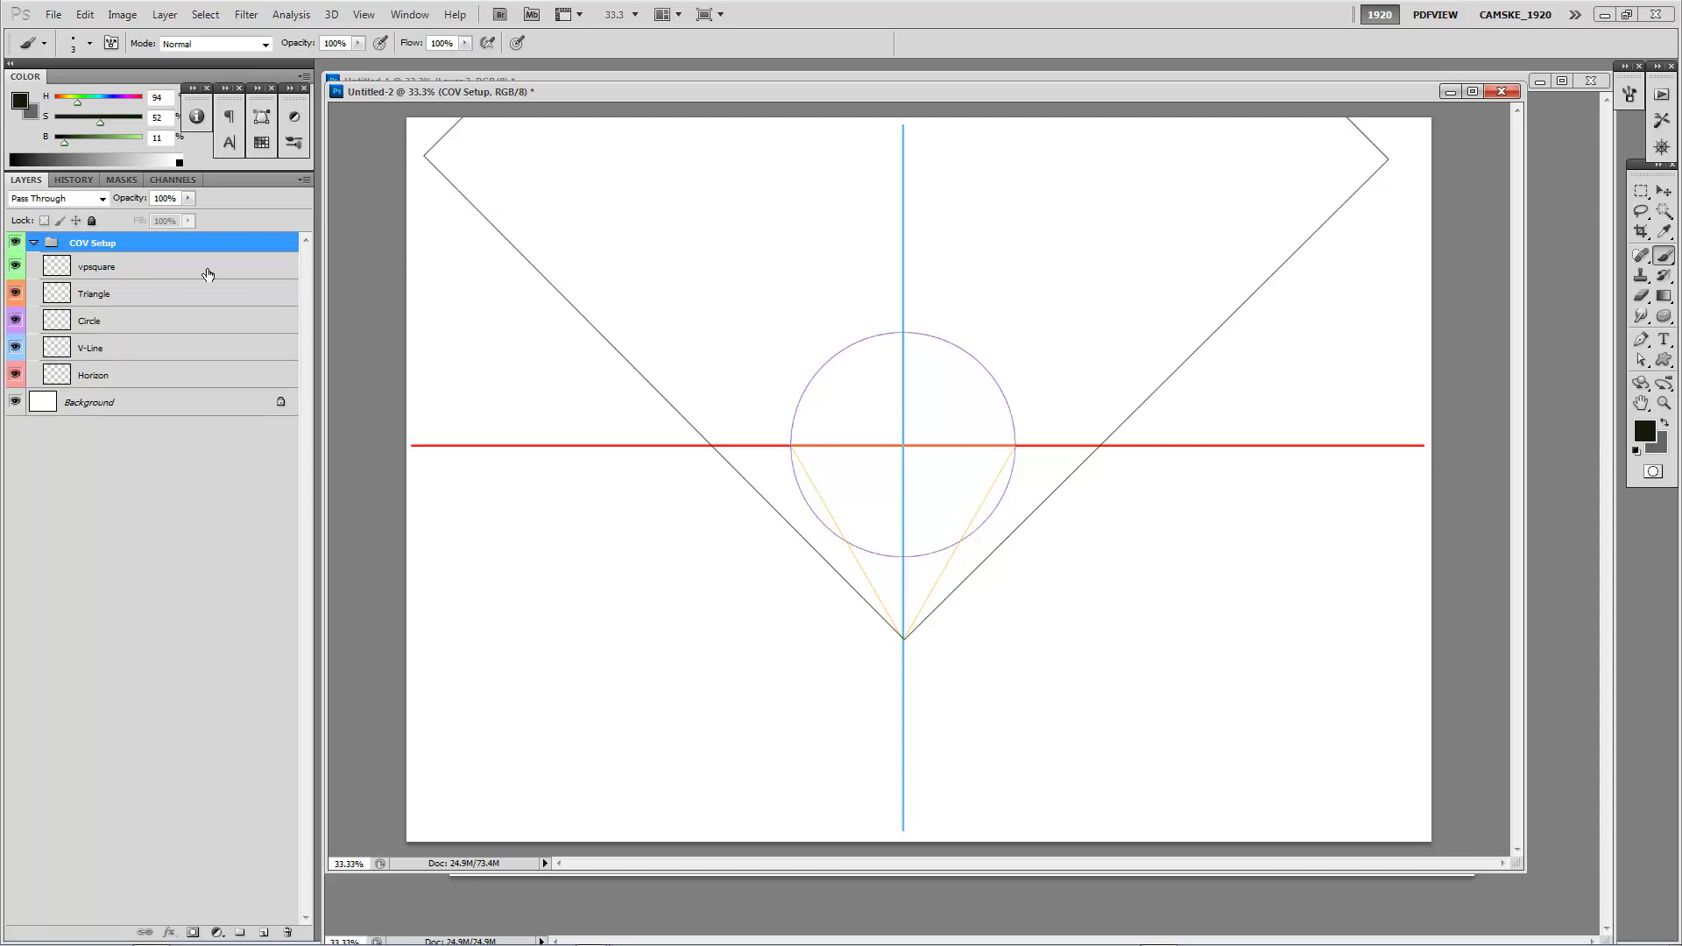
Copy the COV Setup group from Untitled-2 into the Untitled-1 document
mouse_move(576, 103)
mouse_down()
mouse_move(697, 139)
mouse_move(643, 123)
mouse_up()
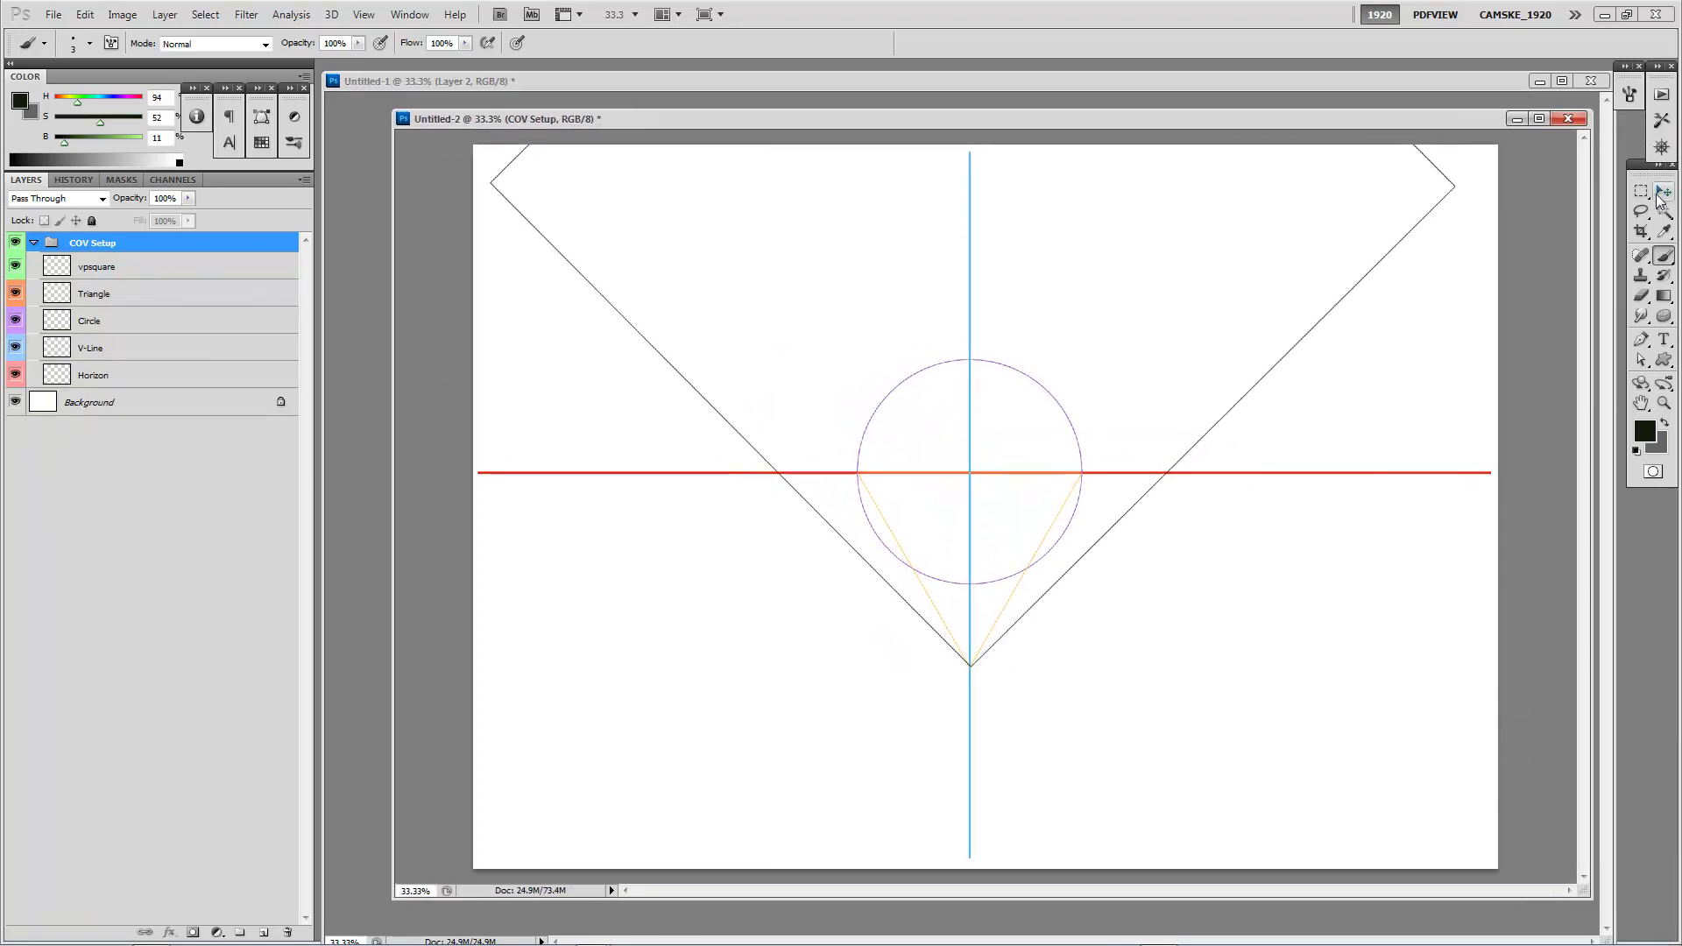
key(v)
drag(956, 121, 1492, 302)
drag(1453, 397, 755, 458)
drag(875, 492, 912, 461)
Scale up the COV Setup group with Free Transform and centre it horizontally on the canvas
key(ctrl+t)
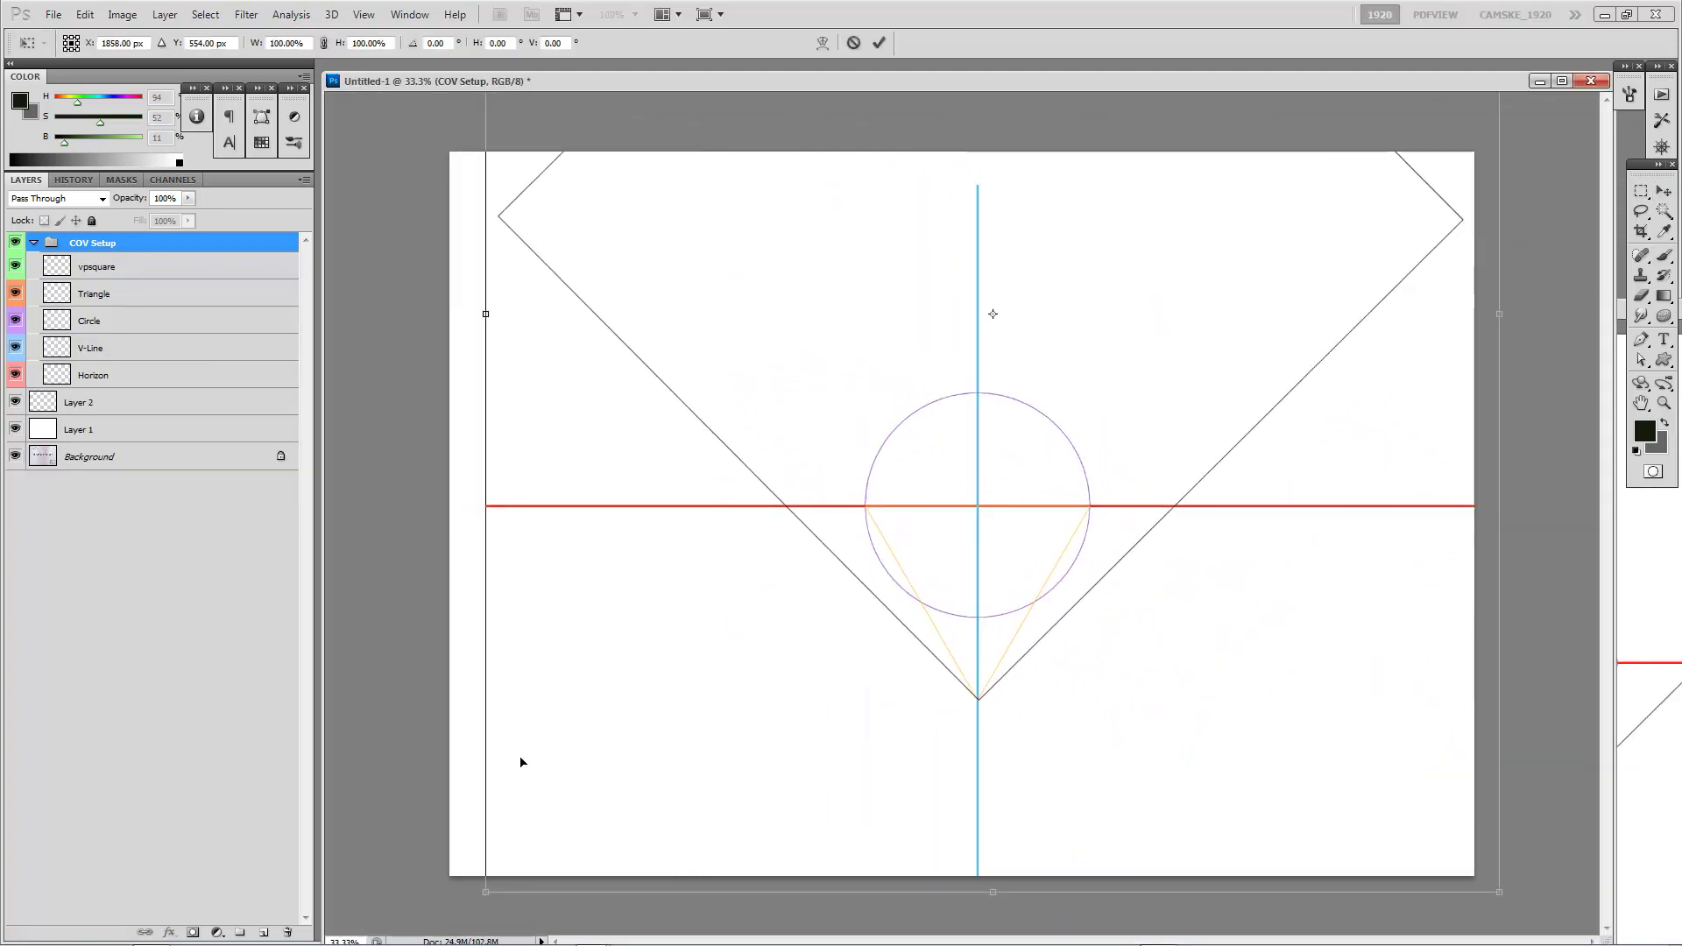
drag(485, 892, 335, 945)
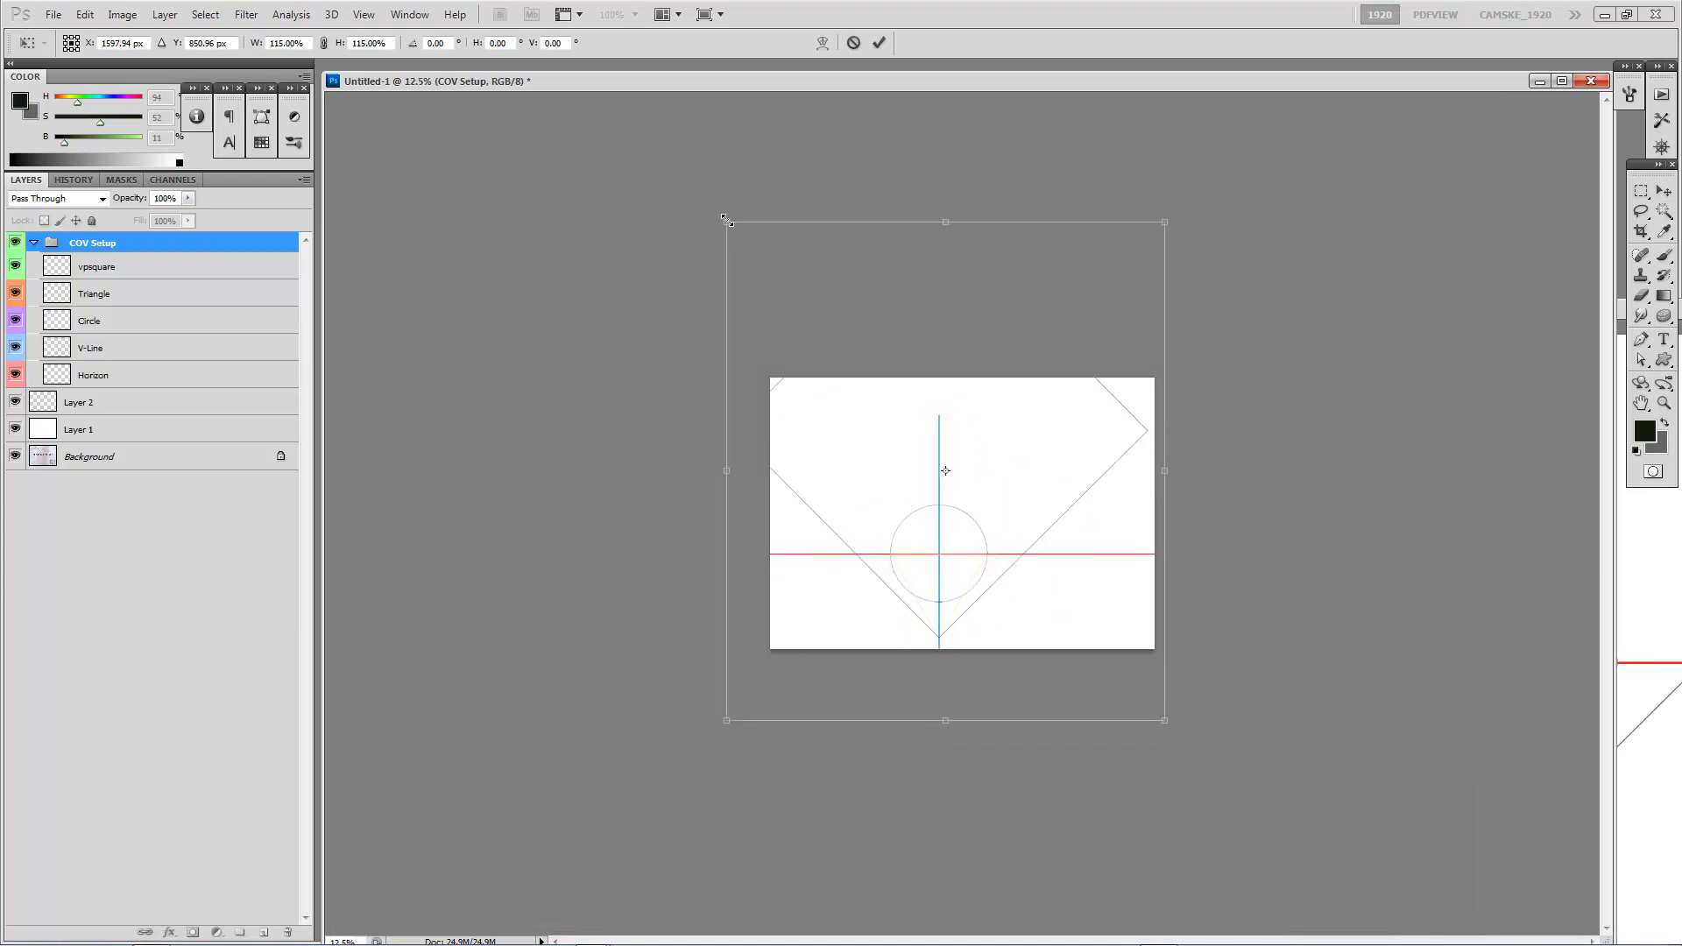
drag(727, 221, 442, 86)
drag(965, 591, 994, 468)
key(Return)
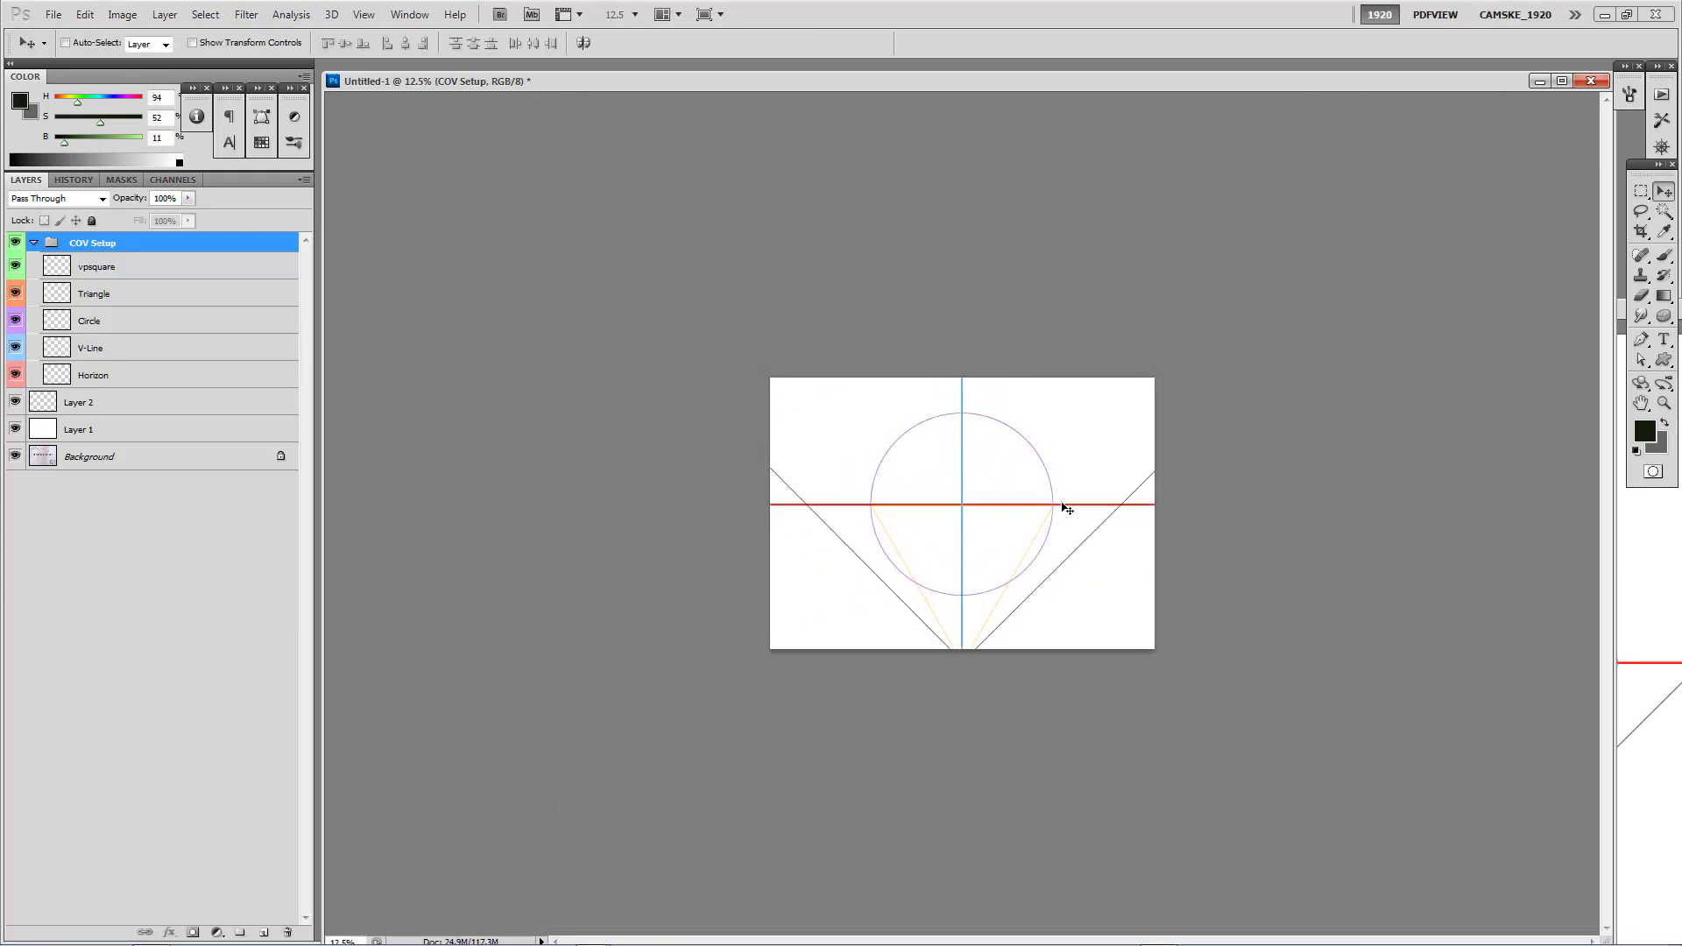
On a new layer, paint a thick black rectangular frame across the horizon, as wide as the circle
key(ctrl+plus)
key(ctrl+plus)
key(ctrl+minus)
key(ctrl+minus)
key(ctrl+minus)
key(ctrl+plus)
key(ctrl+plus)
key(ctrl+plus)
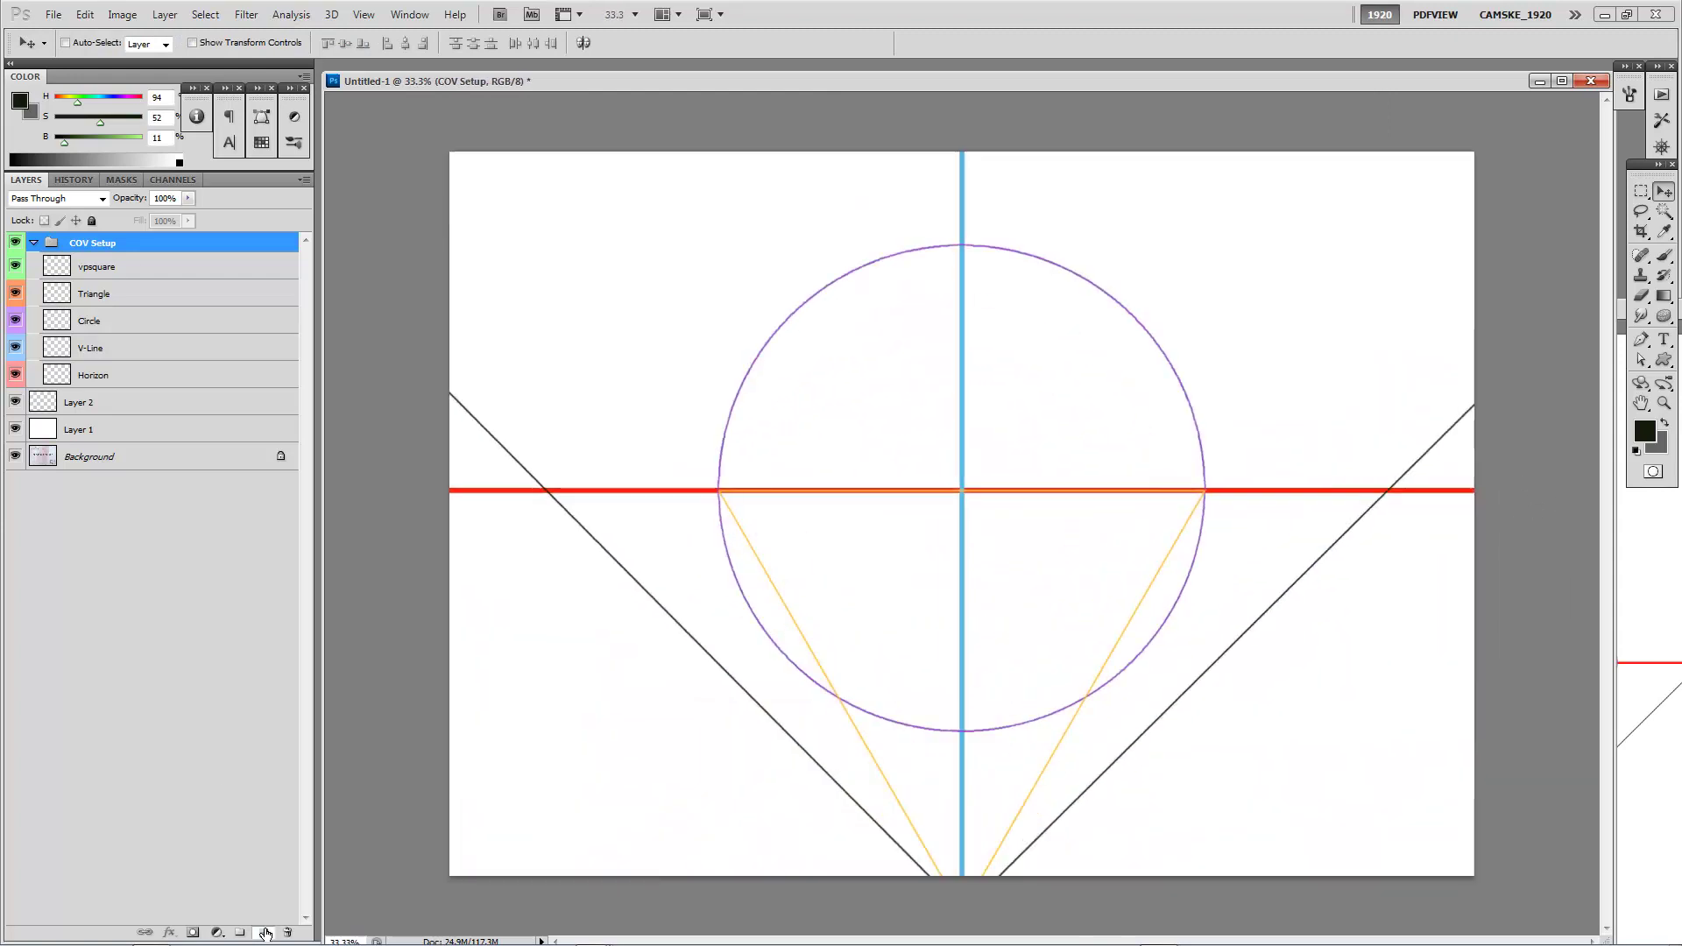
click(264, 930)
key(b)
mouse_move(715, 490)
mouse_down()
mouse_move(716, 330)
mouse_move(1207, 359)
mouse_move(1205, 336)
mouse_move(1182, 640)
mouse_up()
mouse_move(715, 478)
mouse_down()
mouse_move(713, 615)
mouse_move(1230, 615)
mouse_up()
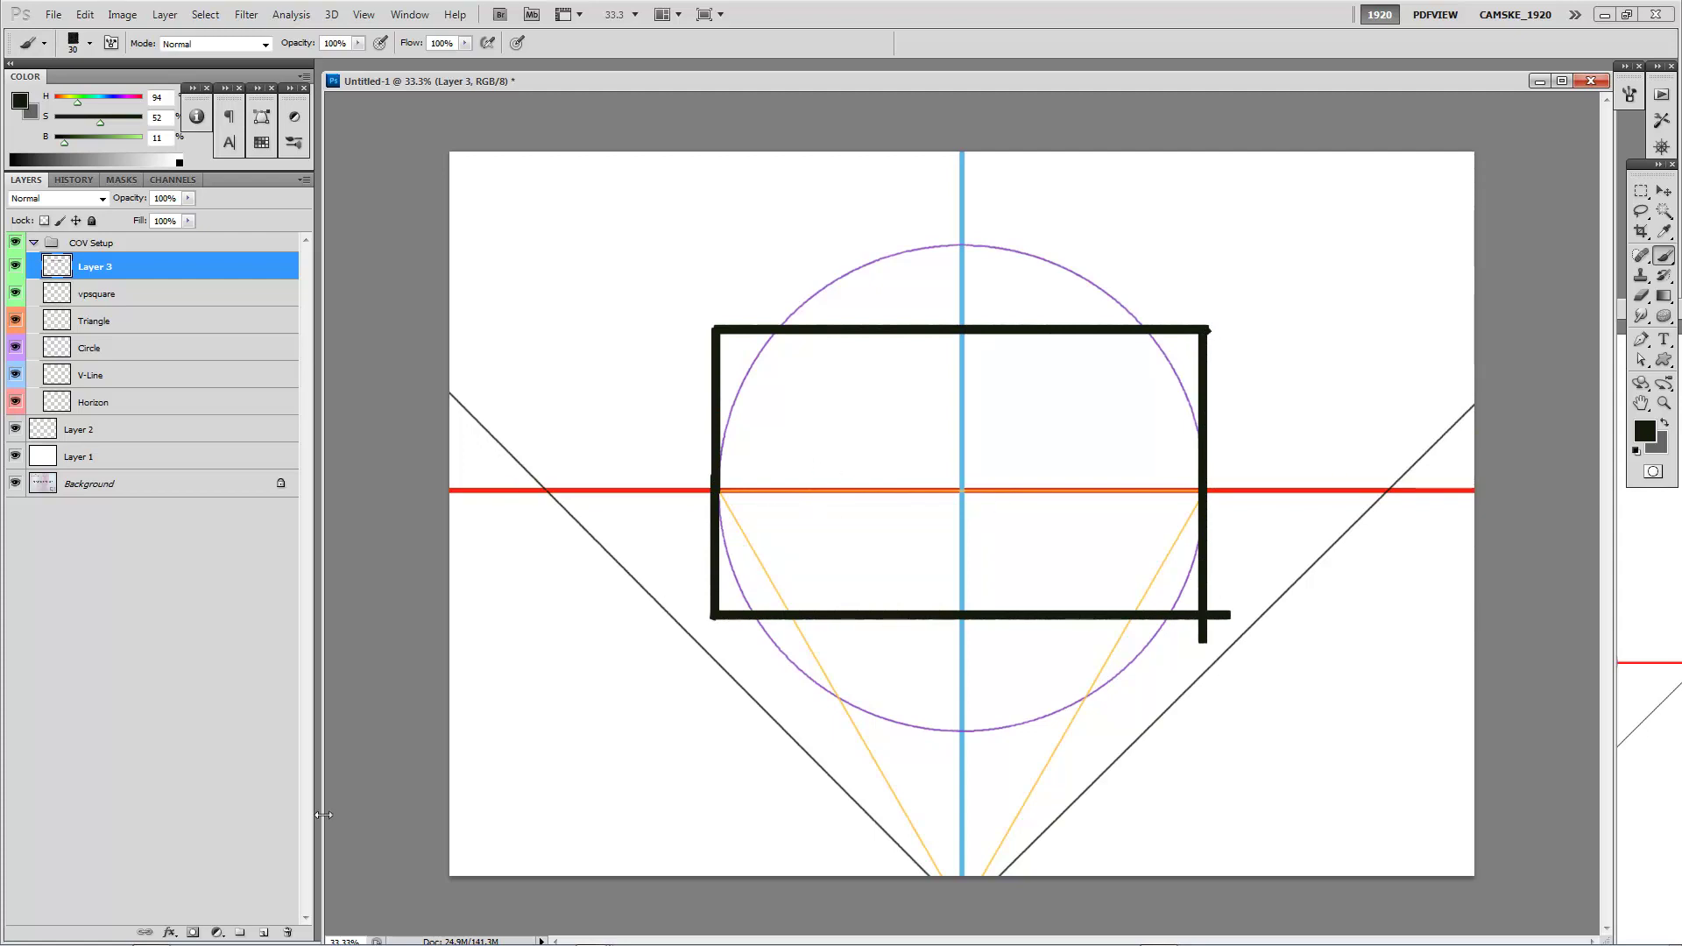
On another new layer, mark the two vanishing points where the black square's sides cross the horizon
click(263, 934)
drag(545, 479, 546, 502)
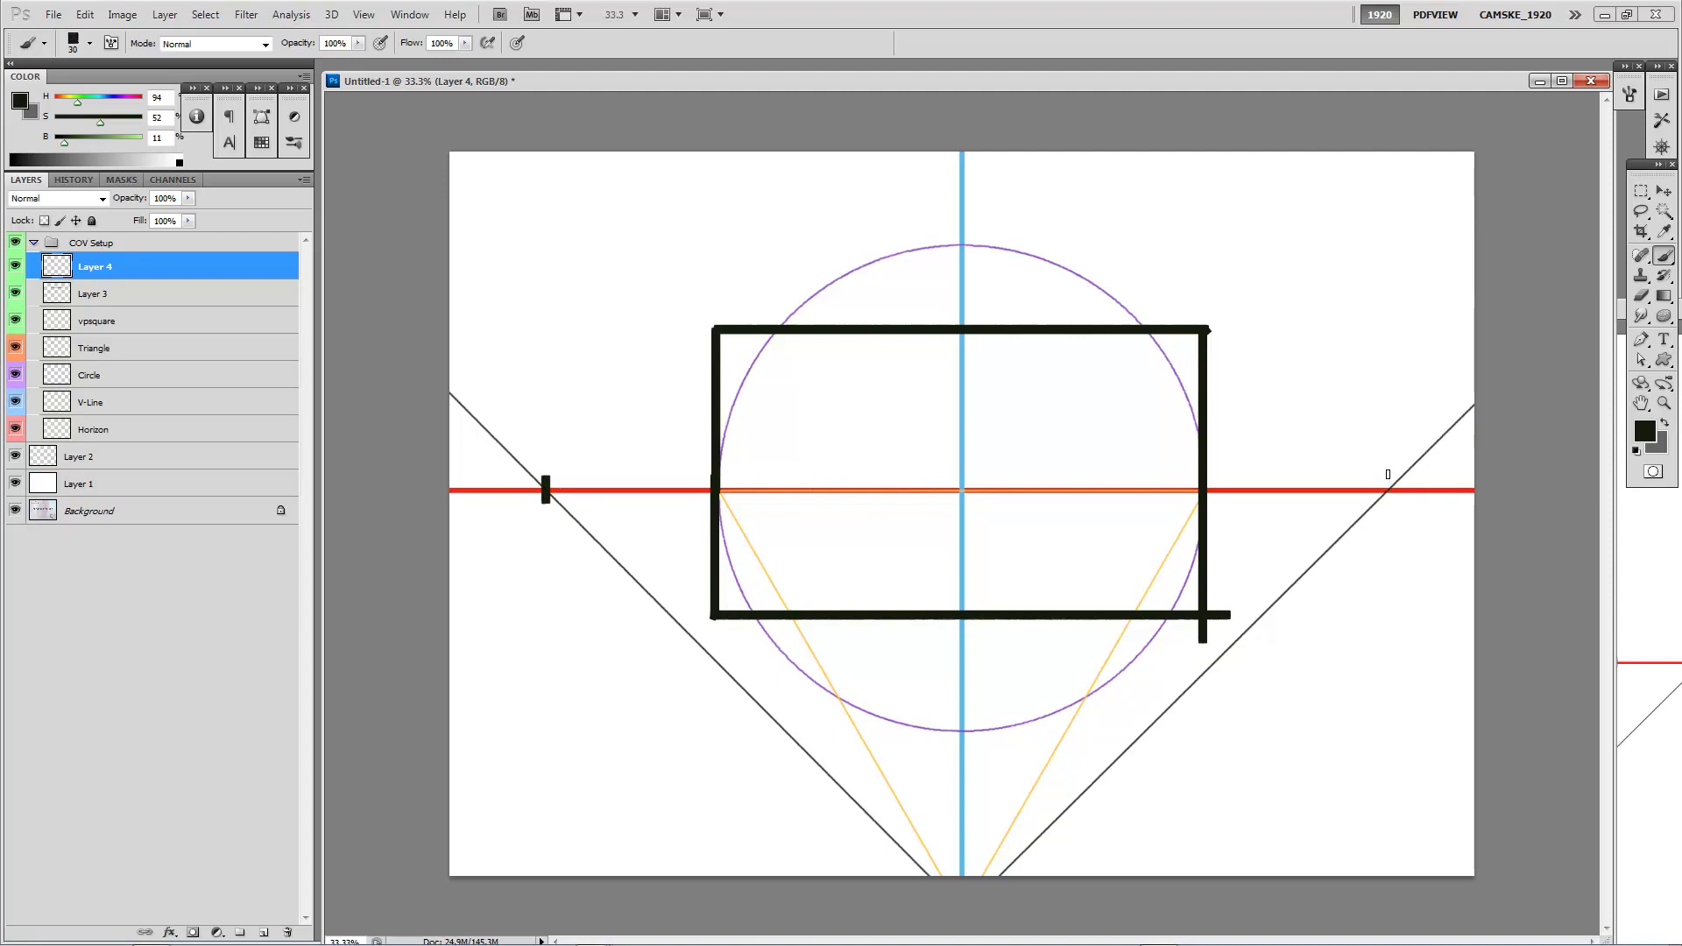
drag(1388, 474, 1391, 496)
Rotate the vpsquare layer by -4.97° about the square's lowest corner
key(v)
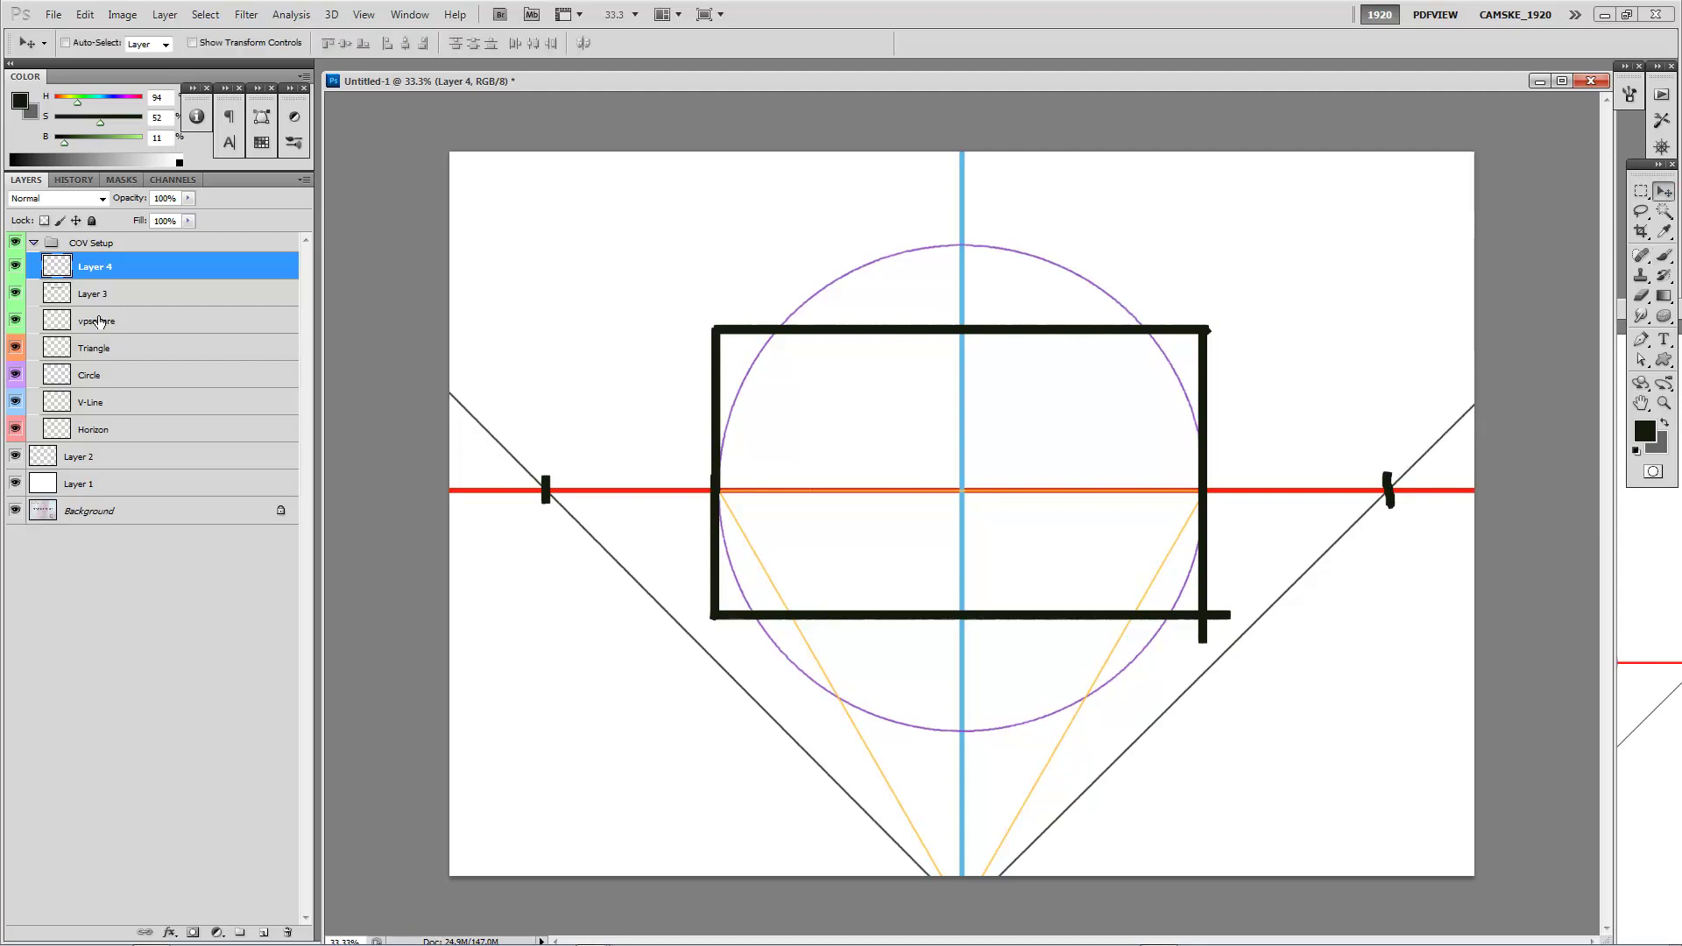
click(104, 323)
key(ctrl+t)
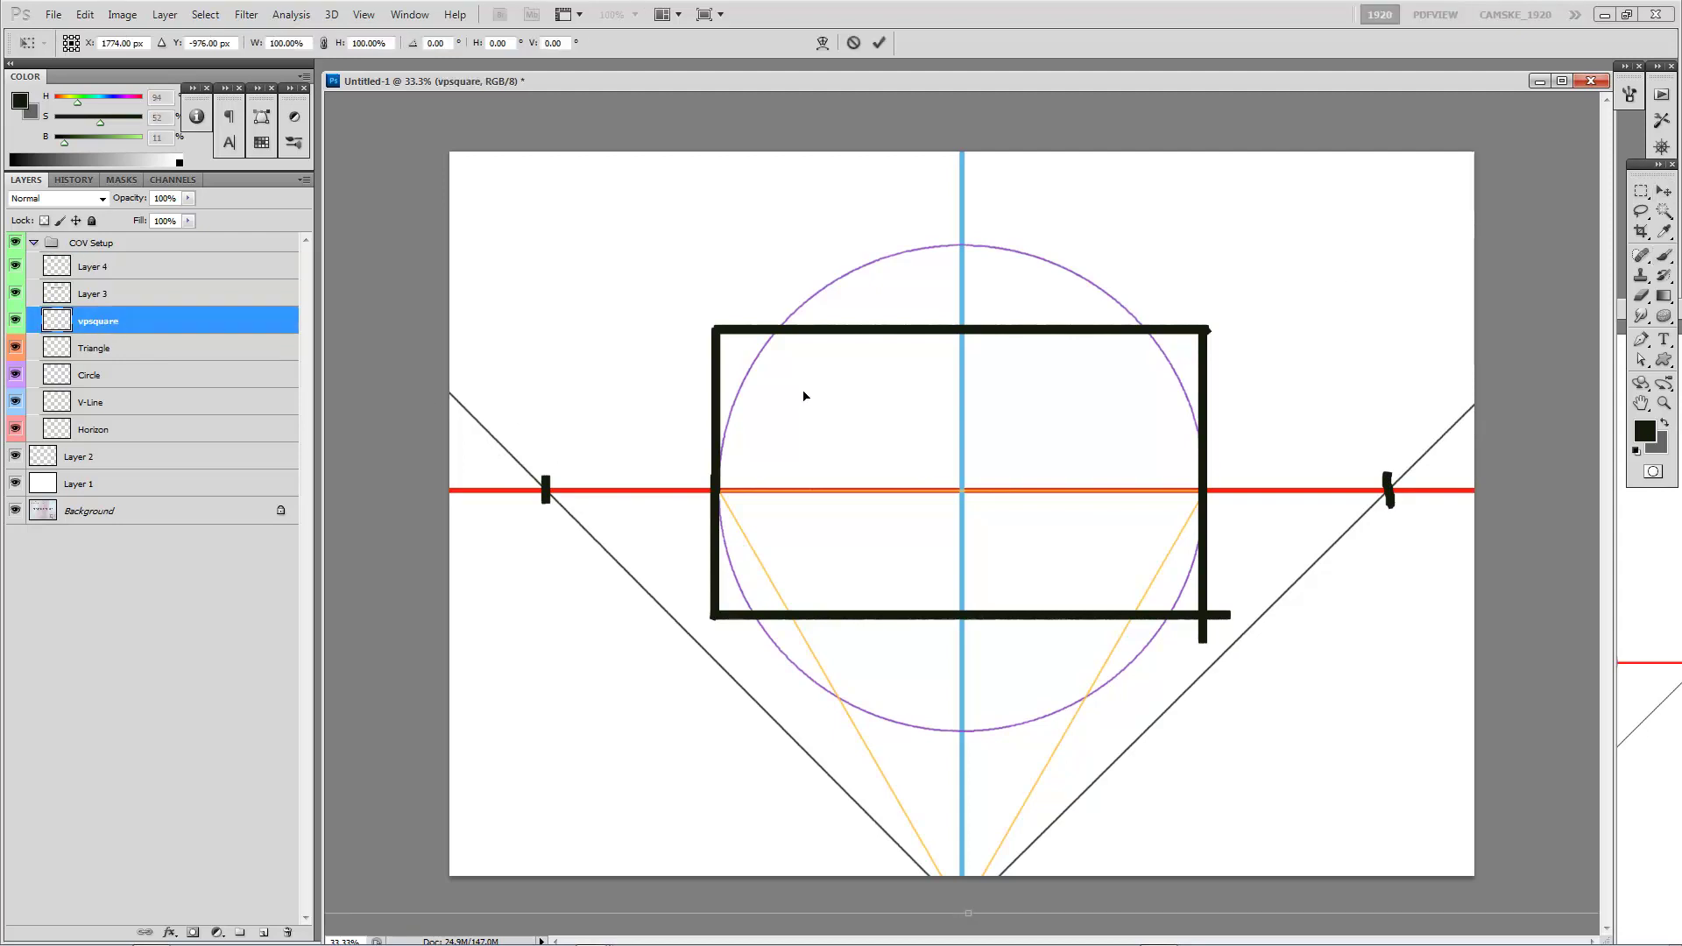
key(ctrl+minus)
key(ctrl+minus)
drag(965, 273, 964, 666)
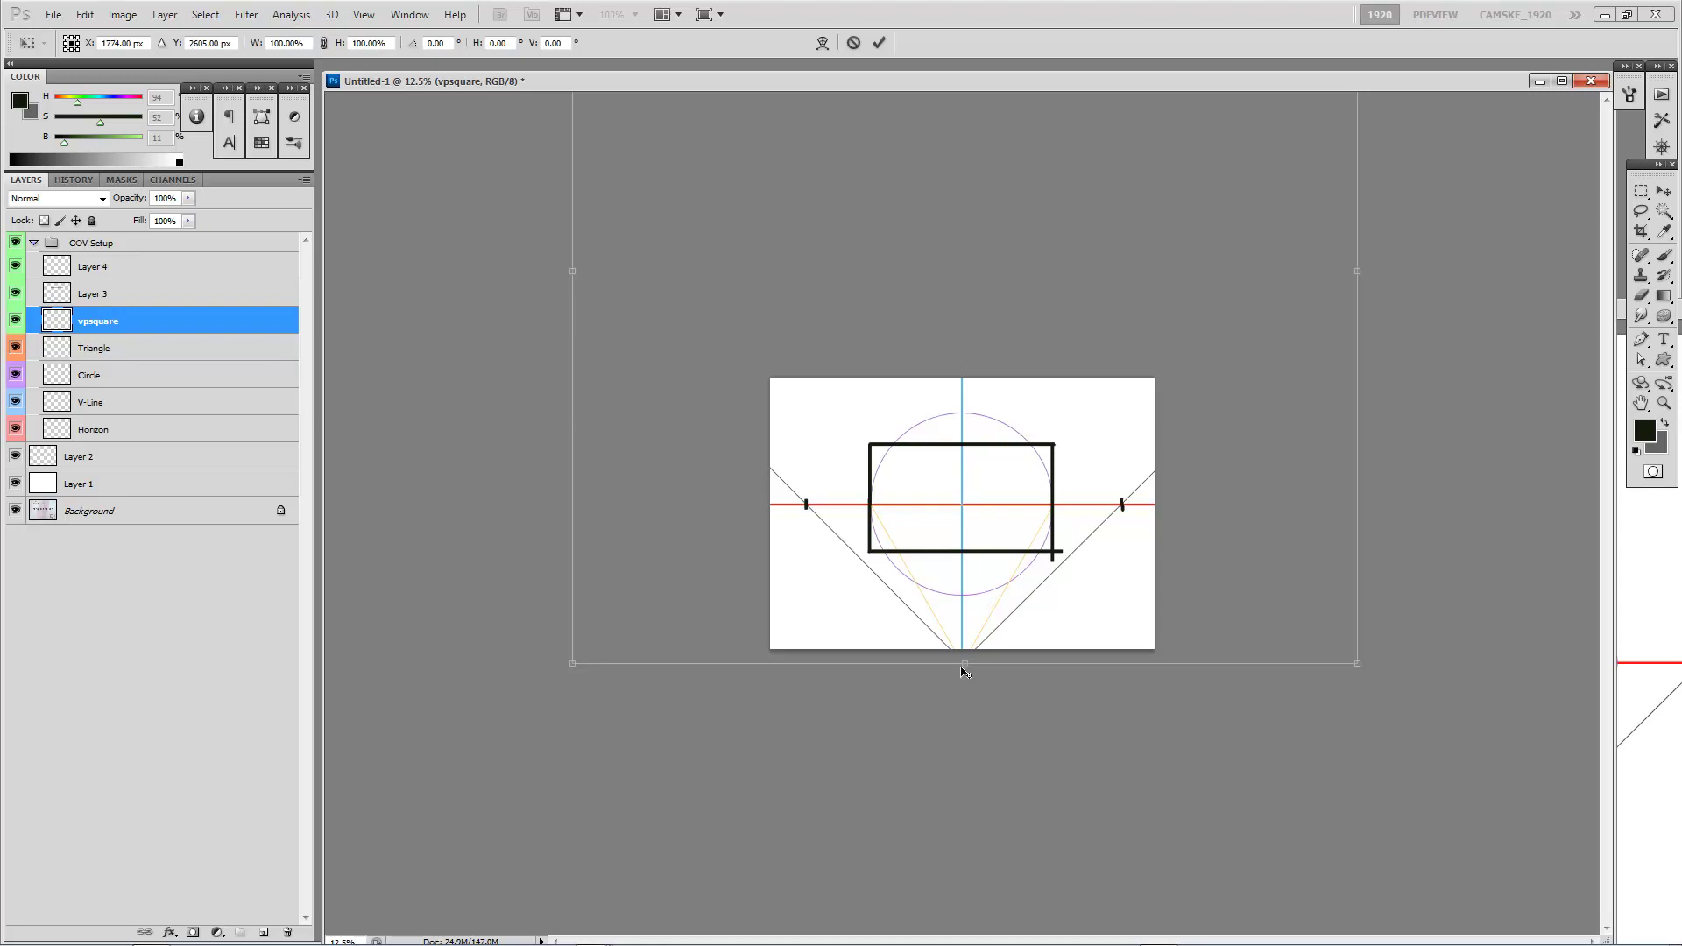
drag(487, 337, 480, 394)
key(ctrl+plus)
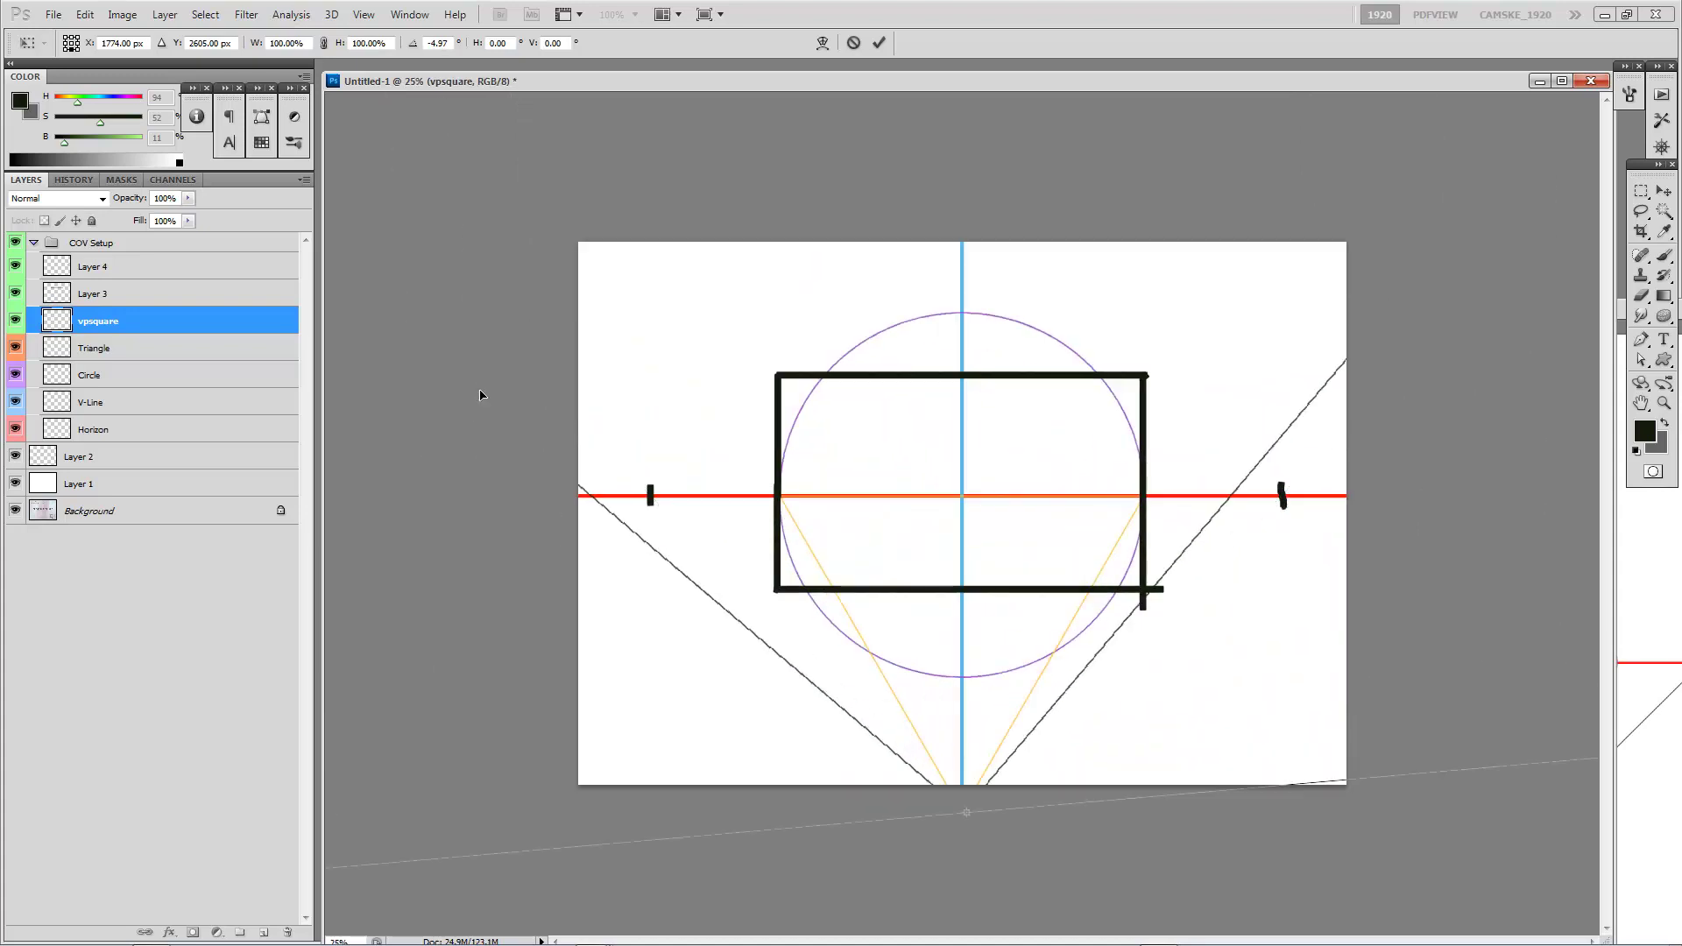
key(ctrl+plus)
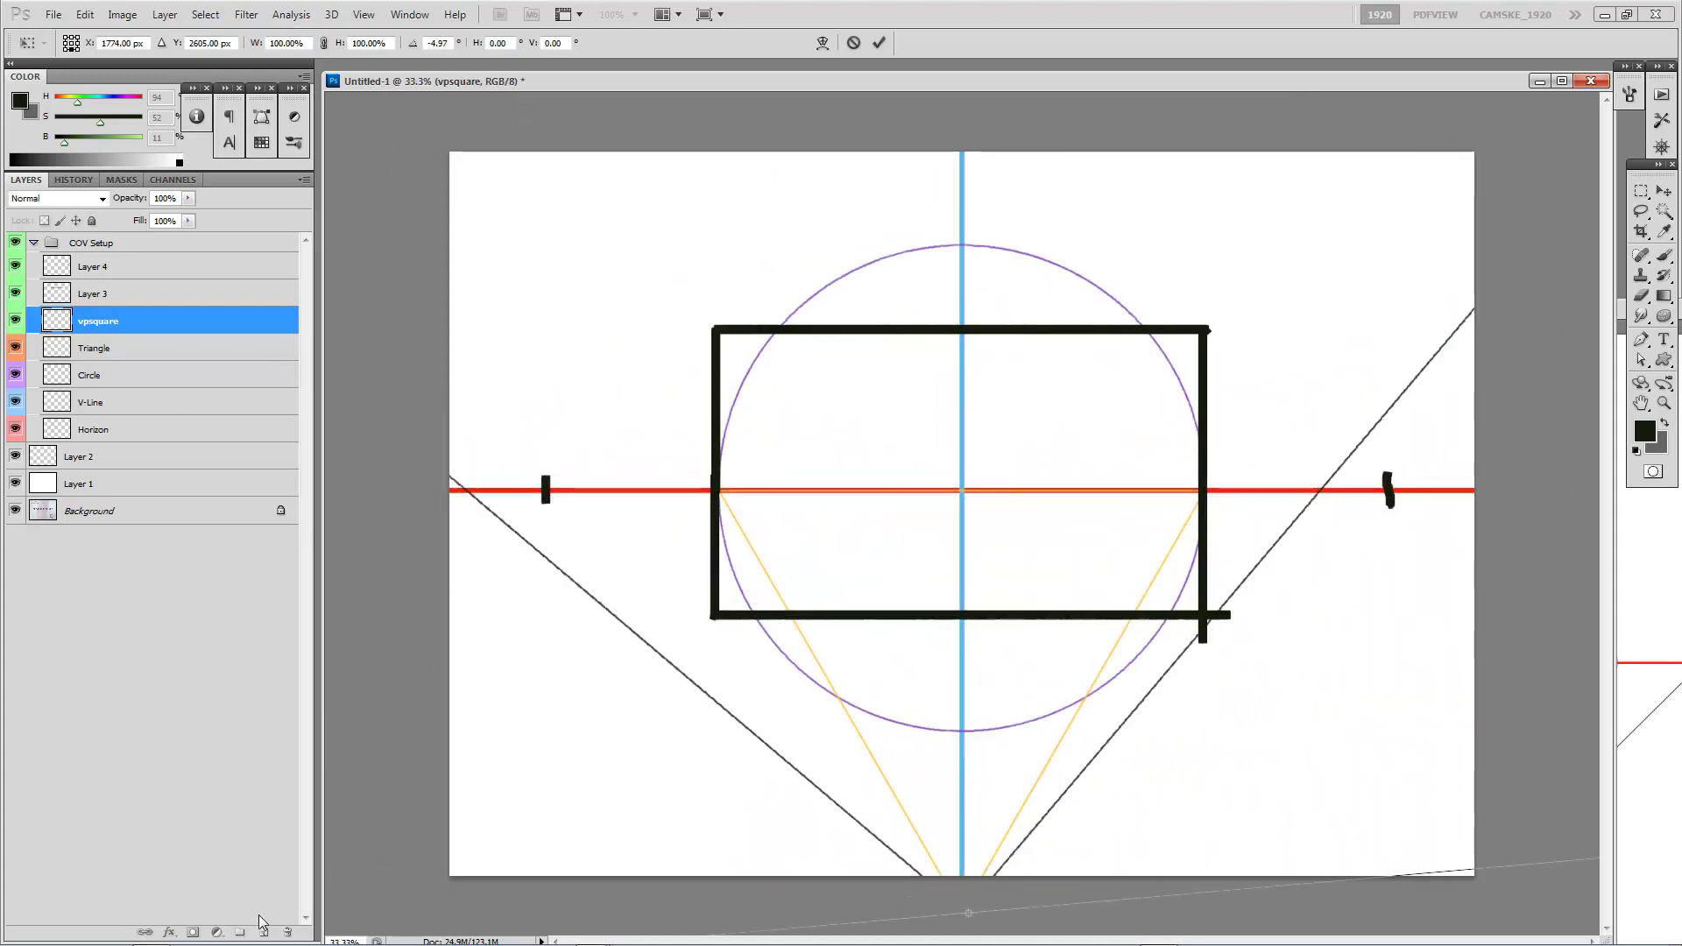
key(Return)
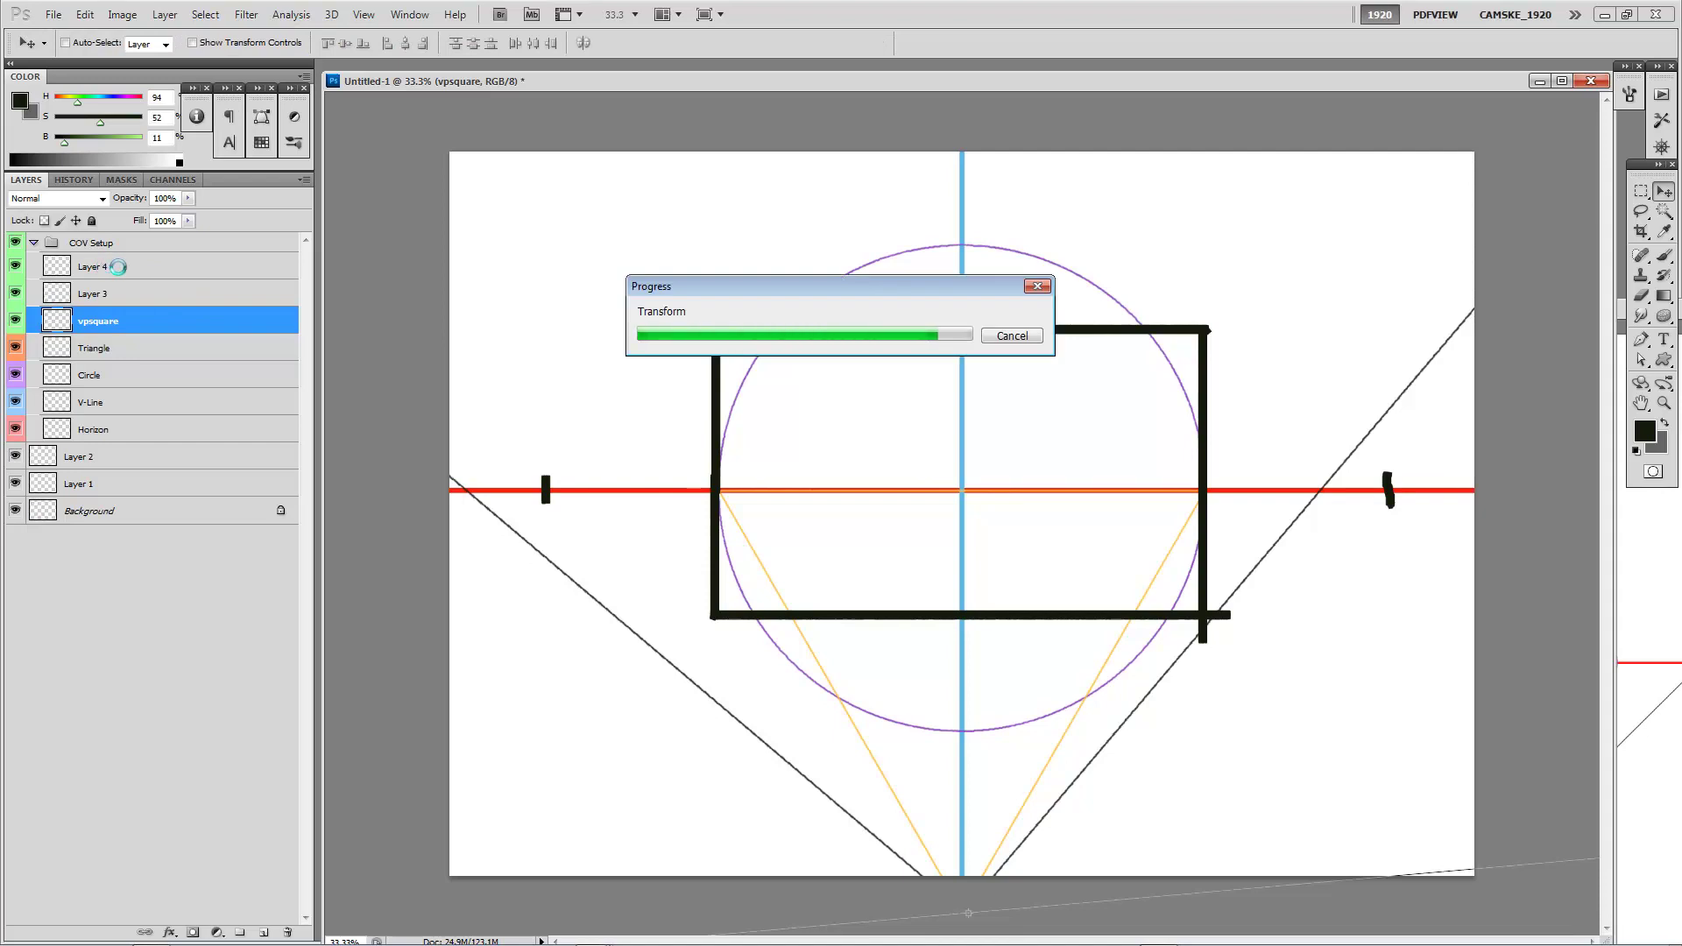
On Layer 4, mark the two points where the rotated square's sides cross the horizon
click(118, 267)
key(b)
drag(466, 496, 466, 500)
drag(1322, 491, 1321, 498)
key(ctrl+z)
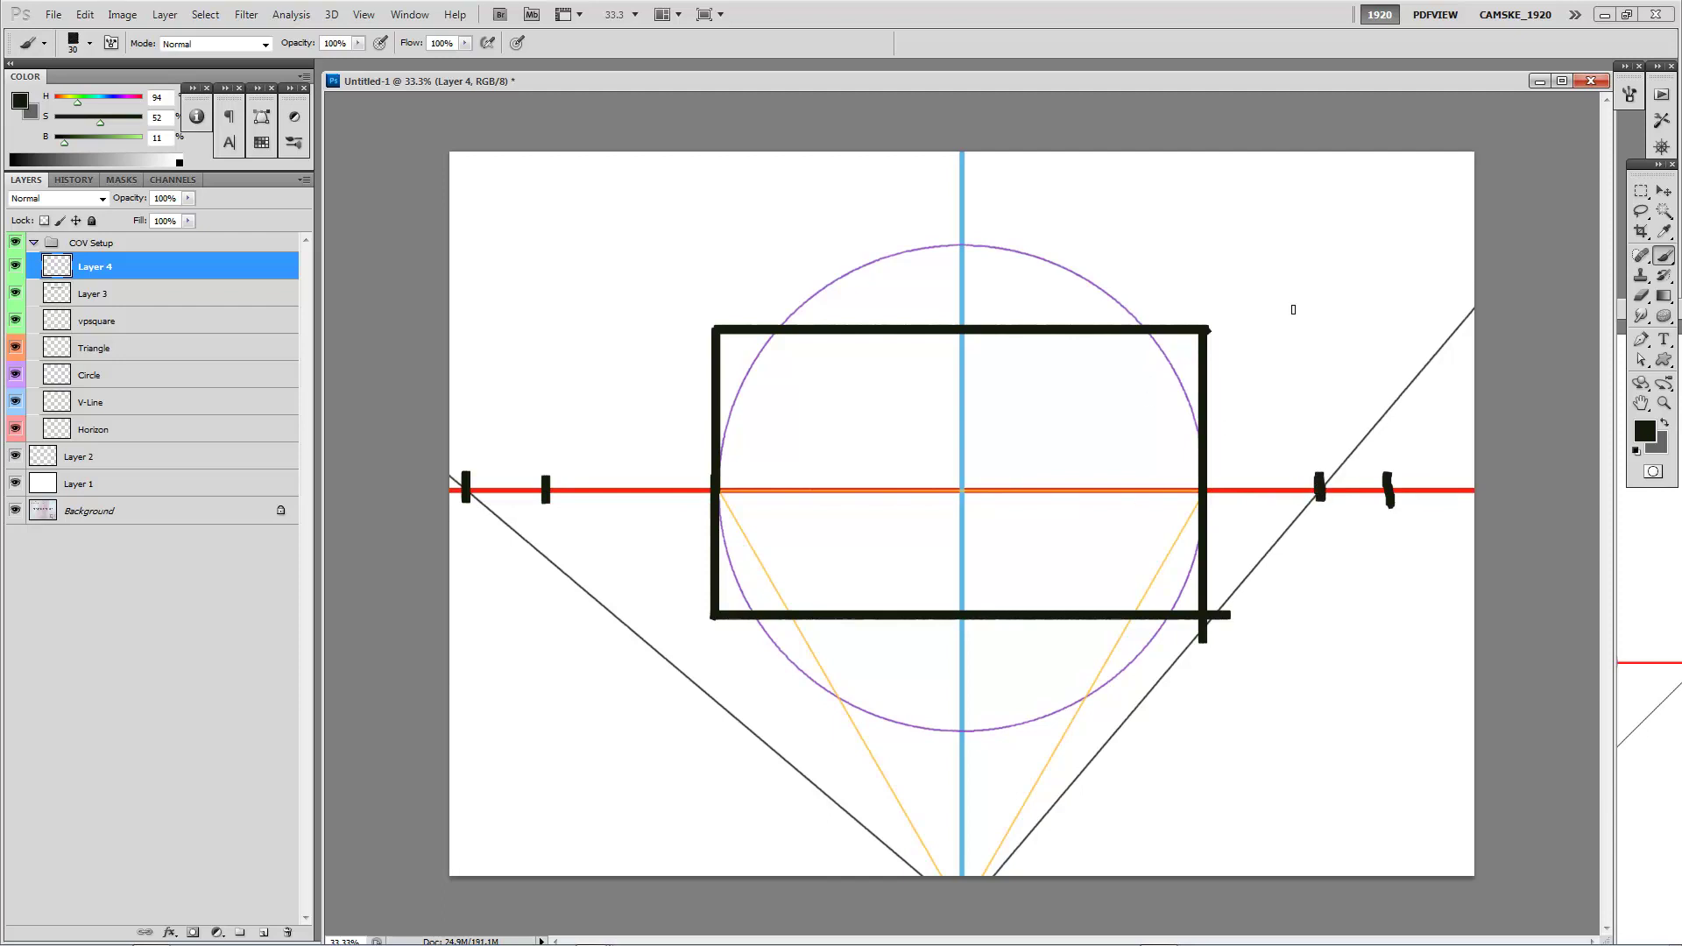
Generate a measuring bar with the measurebar action and place it in Untitled-1 below the horizon, scaled to 63%
click(1662, 93)
click(1095, 110)
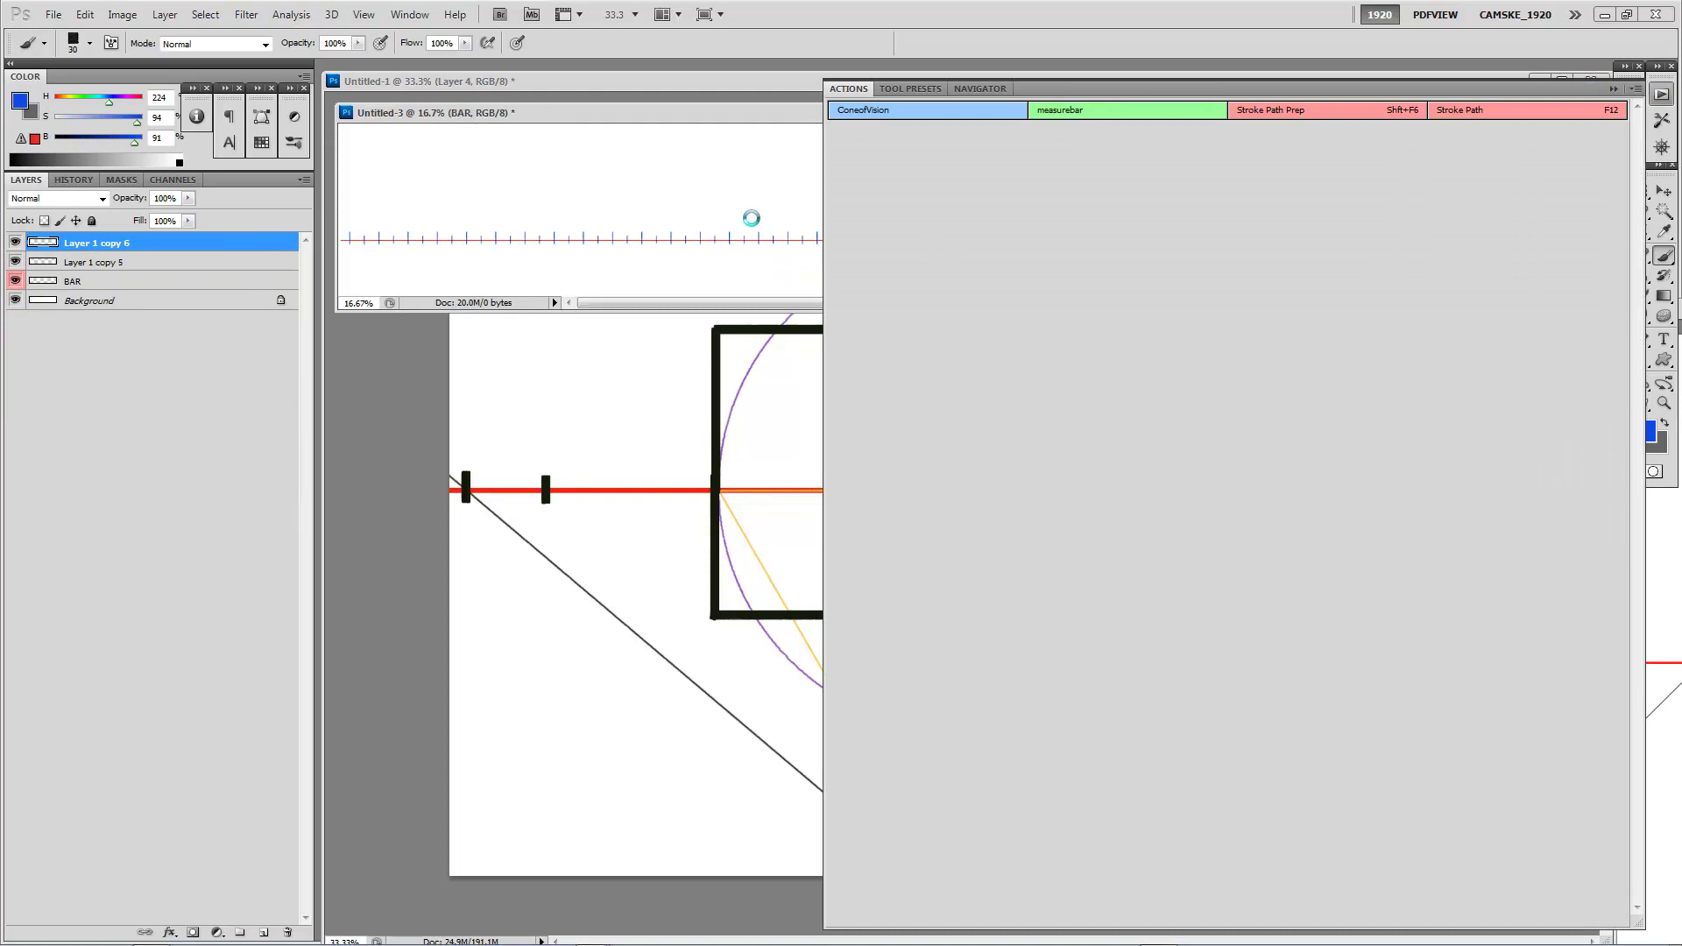
click(1664, 192)
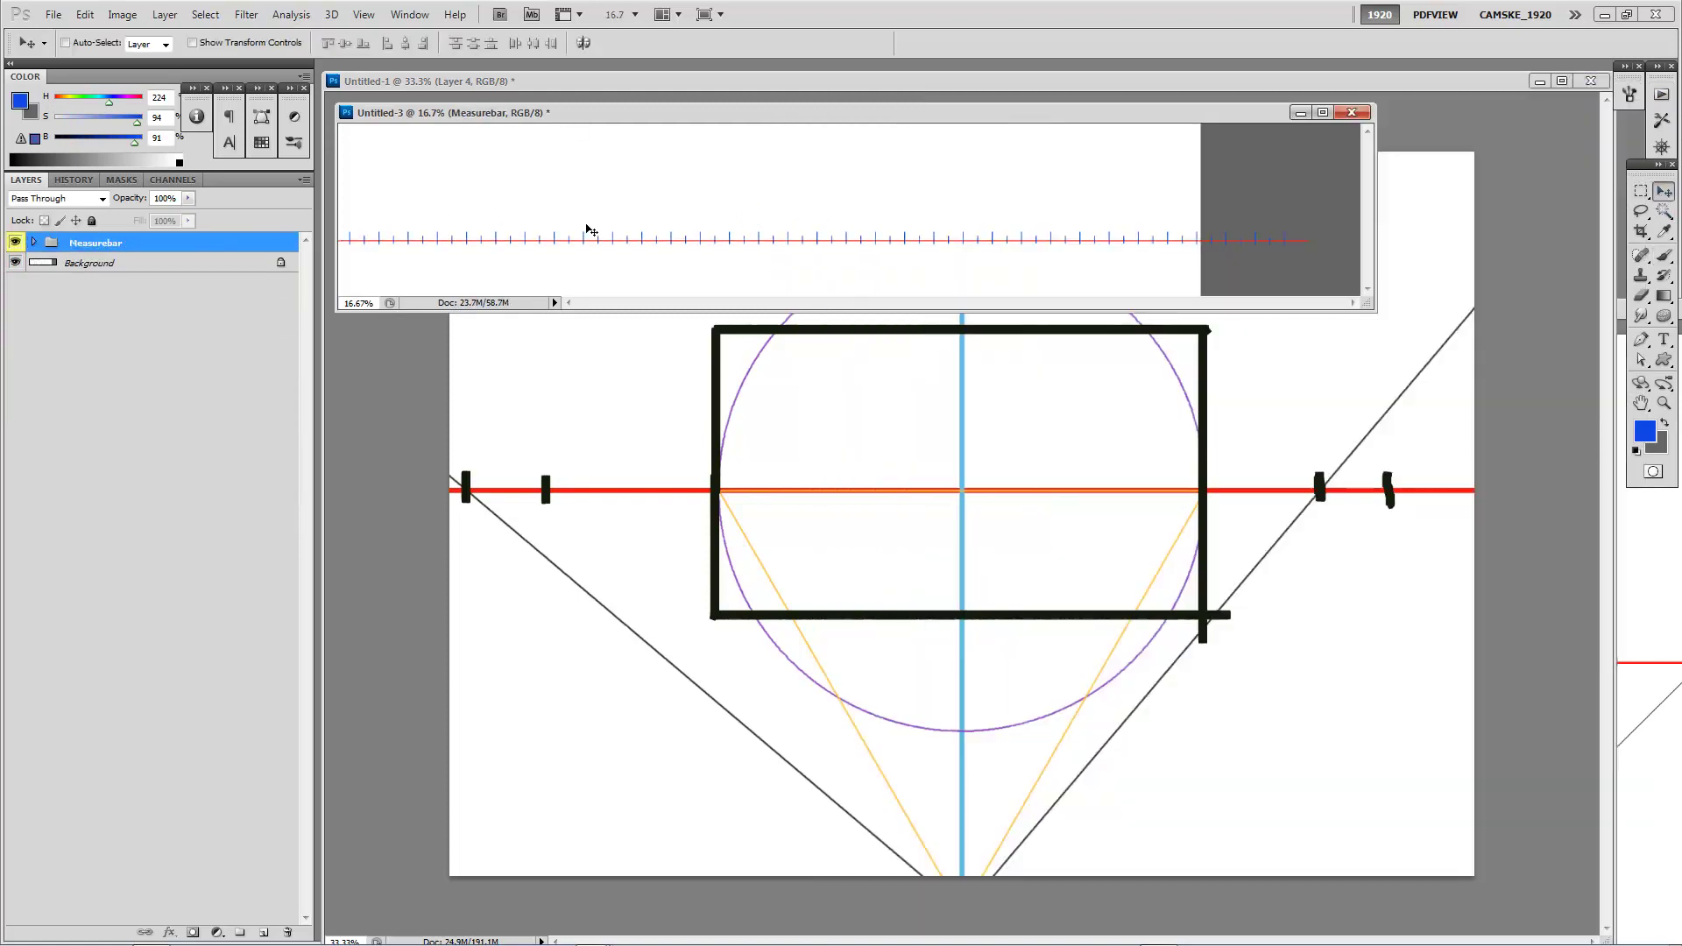
drag(606, 233, 859, 556)
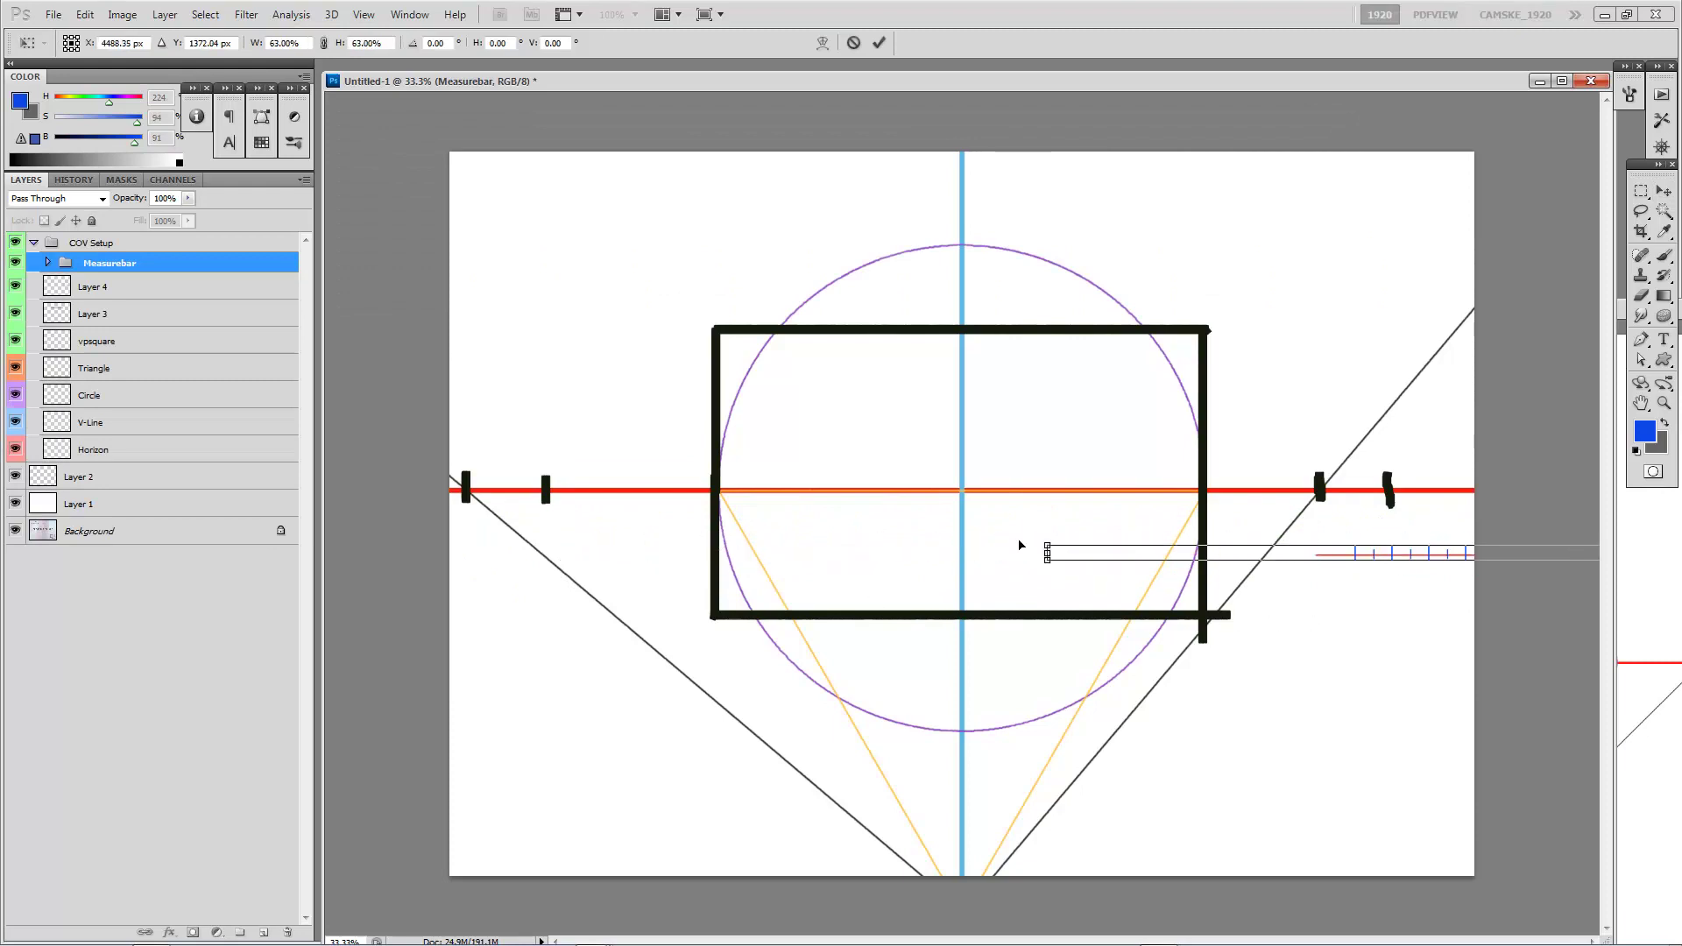
drag(699, 556, 708, 571)
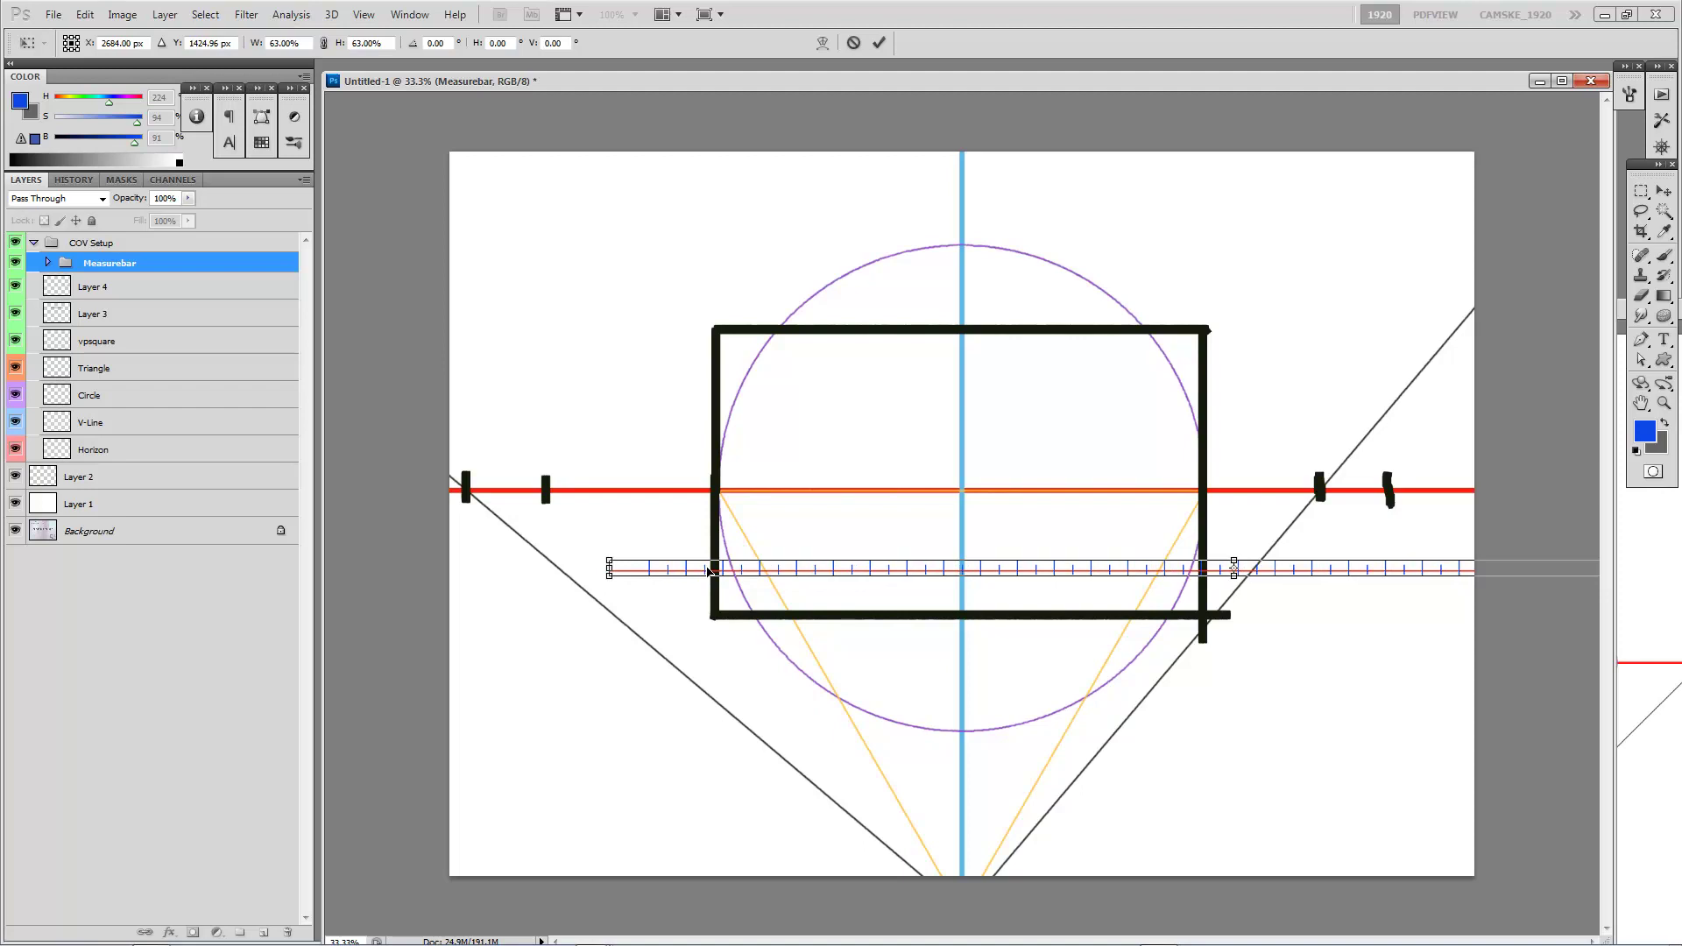
key(Return)
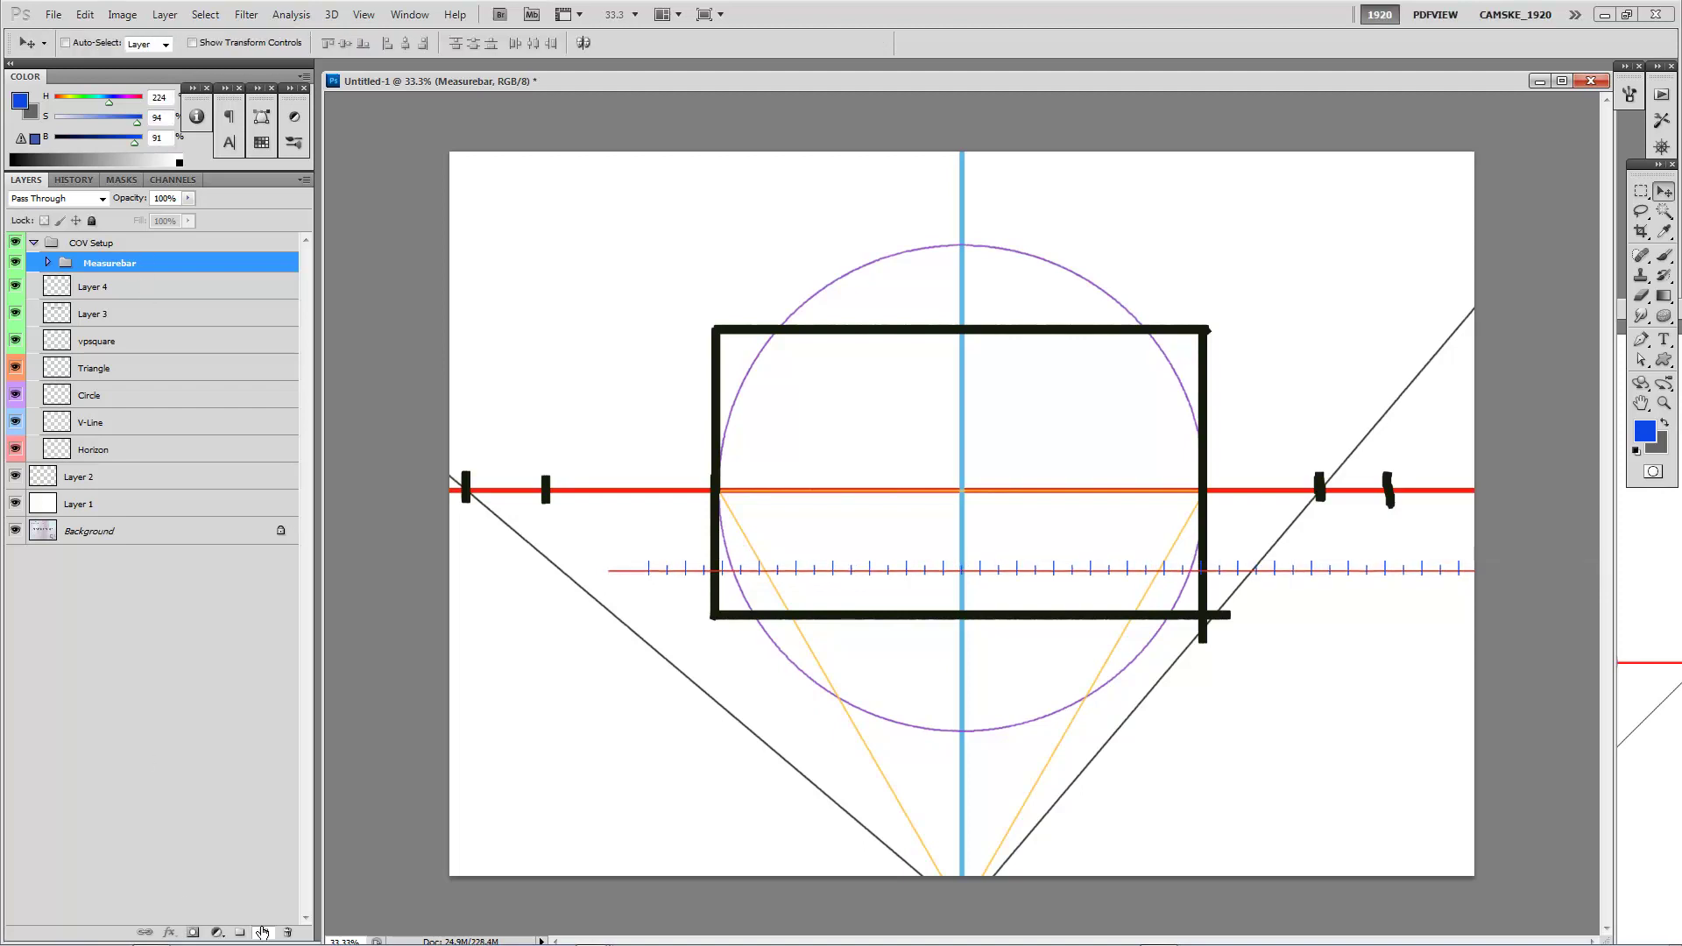
On a new layer, paint a small black dot on the measuring bar at the tick just right of the vertical line
click(262, 932)
key(b)
key(ctrl+plus)
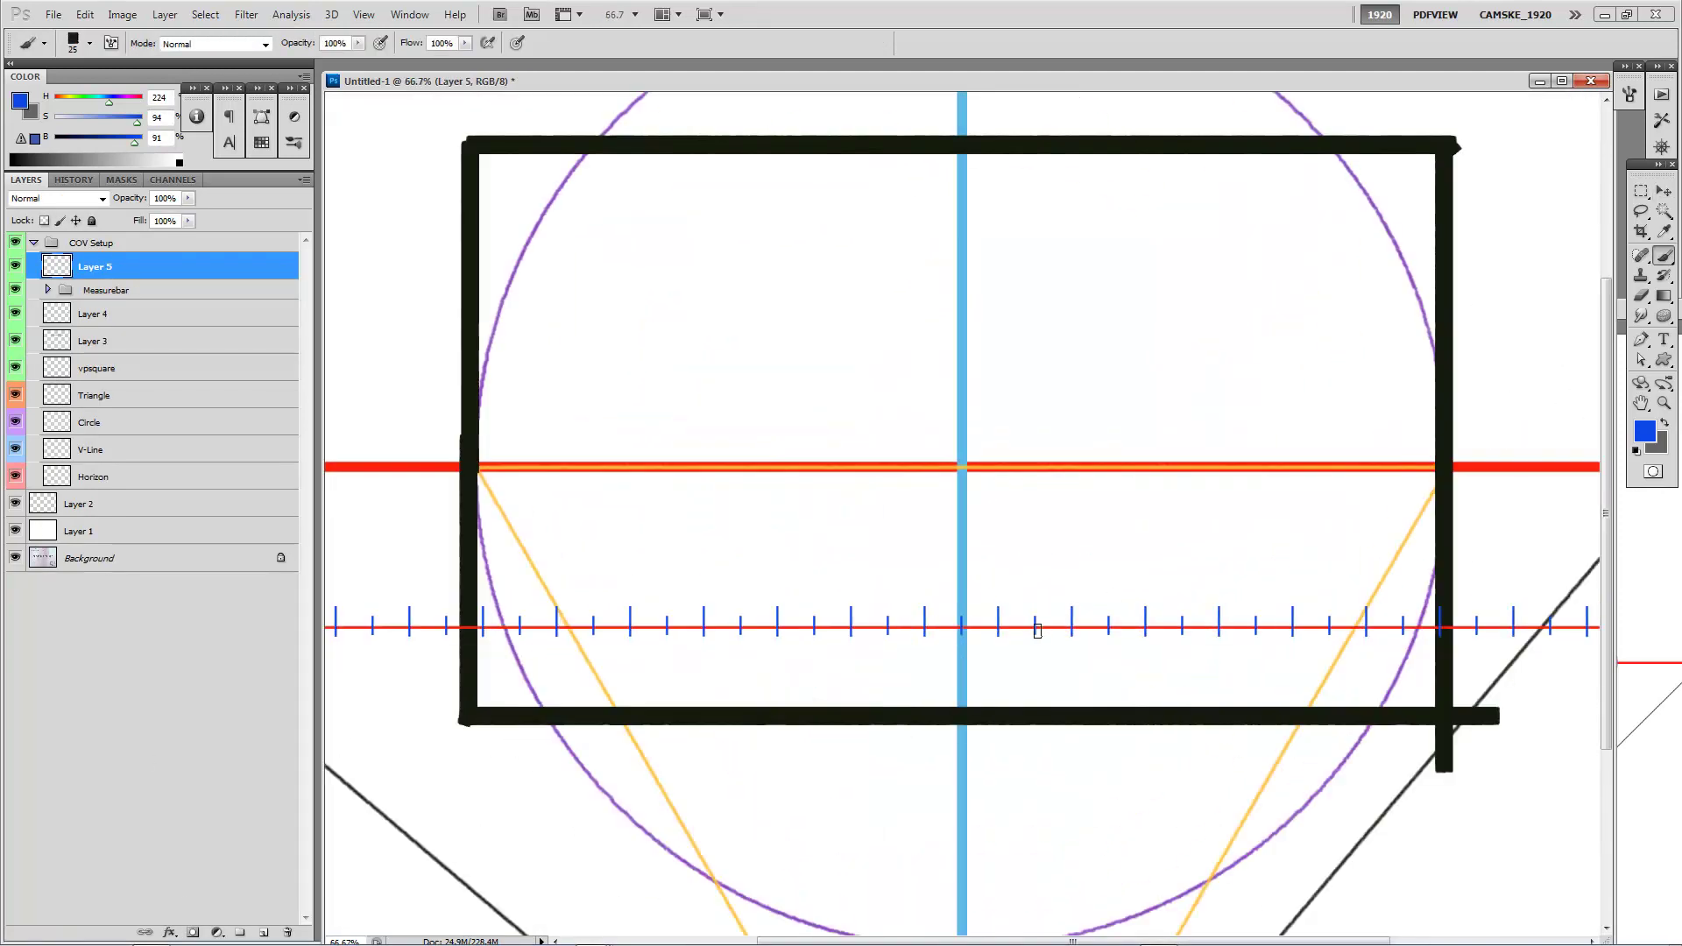
key(ctrl+z)
click(1648, 435)
click(693, 483)
click(1092, 248)
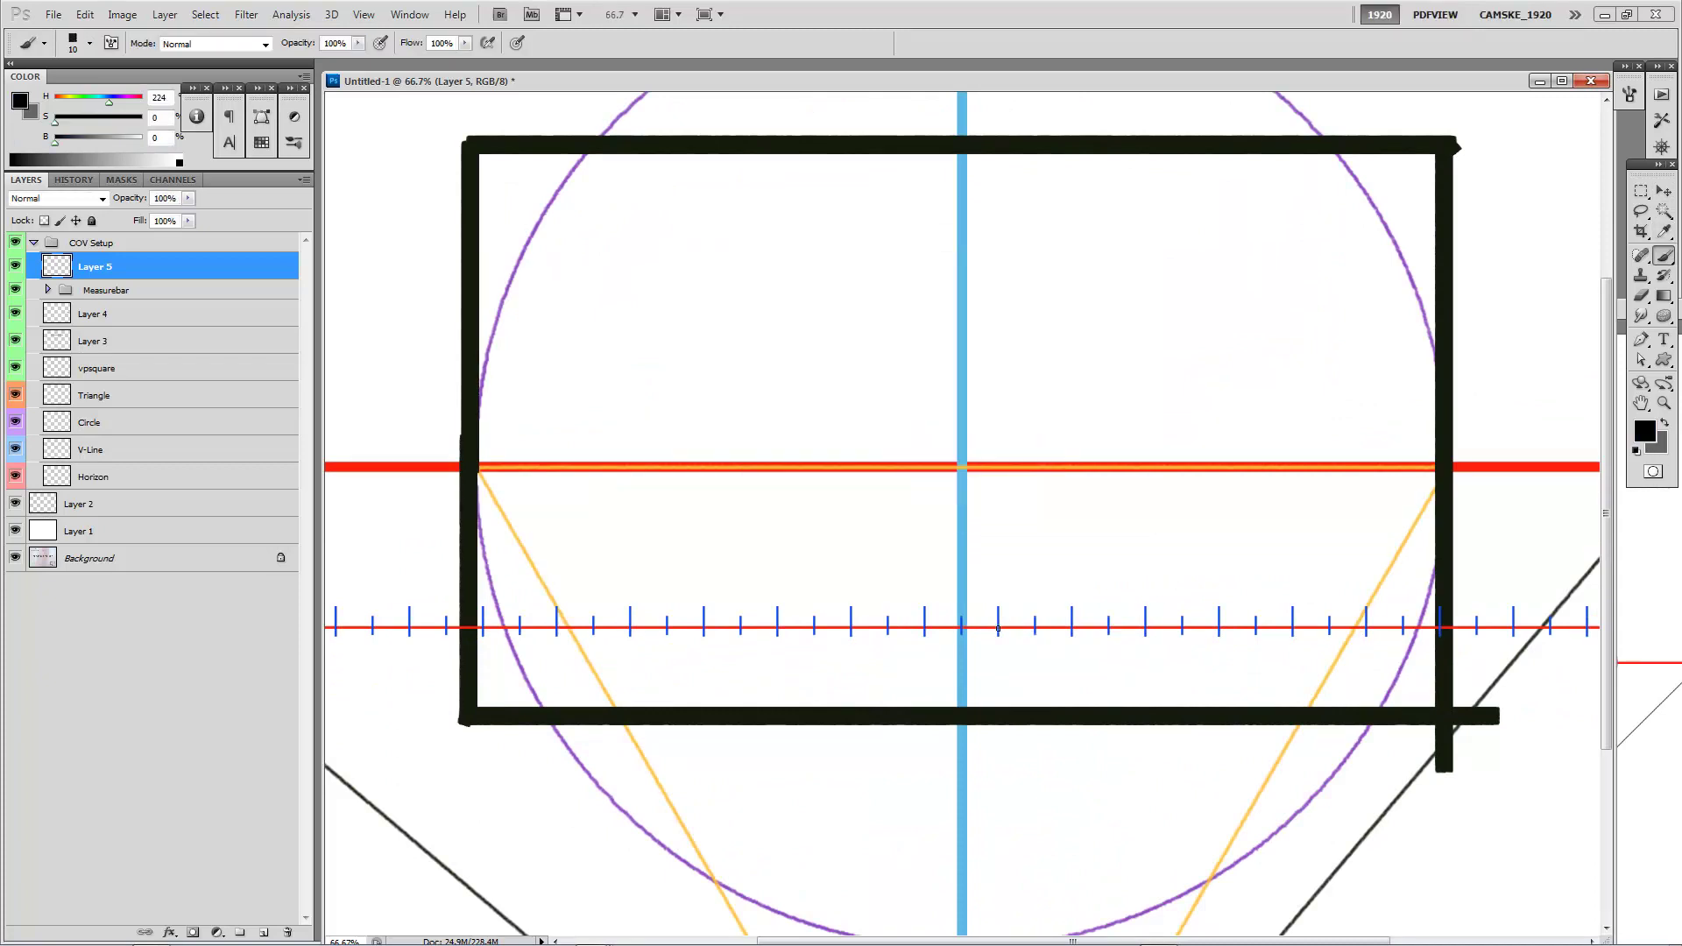
drag(847, 551, 890, 499)
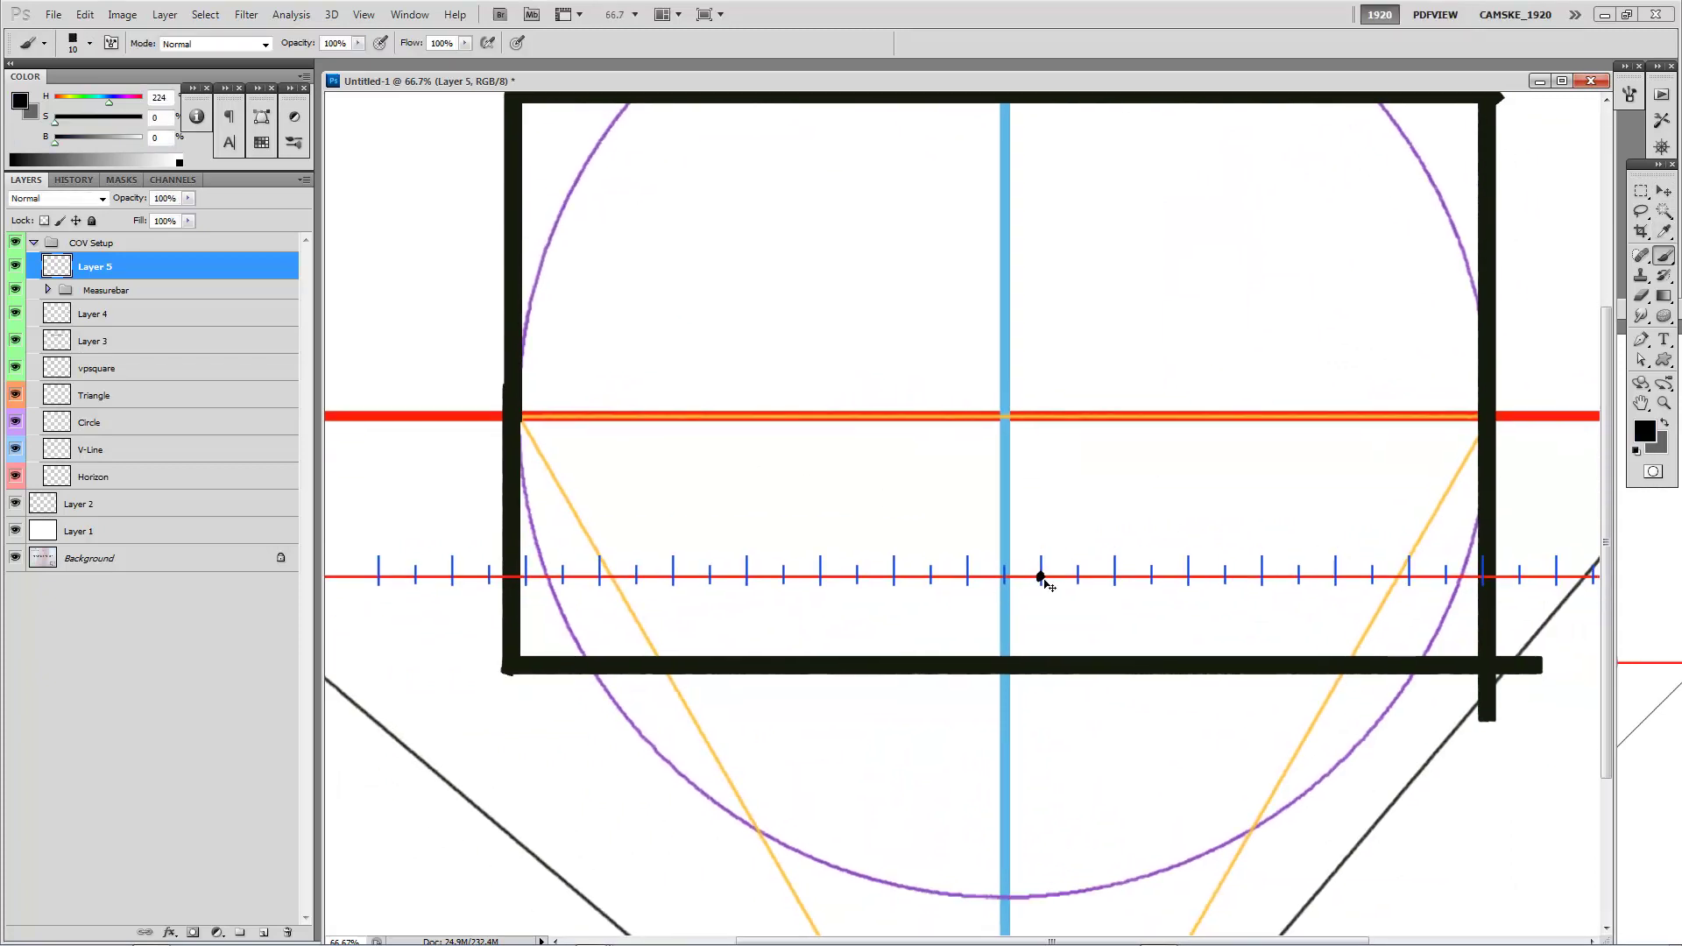
Run the Stroke Path Prep action and set the pencil size to 1 px
key(ctrl+minus)
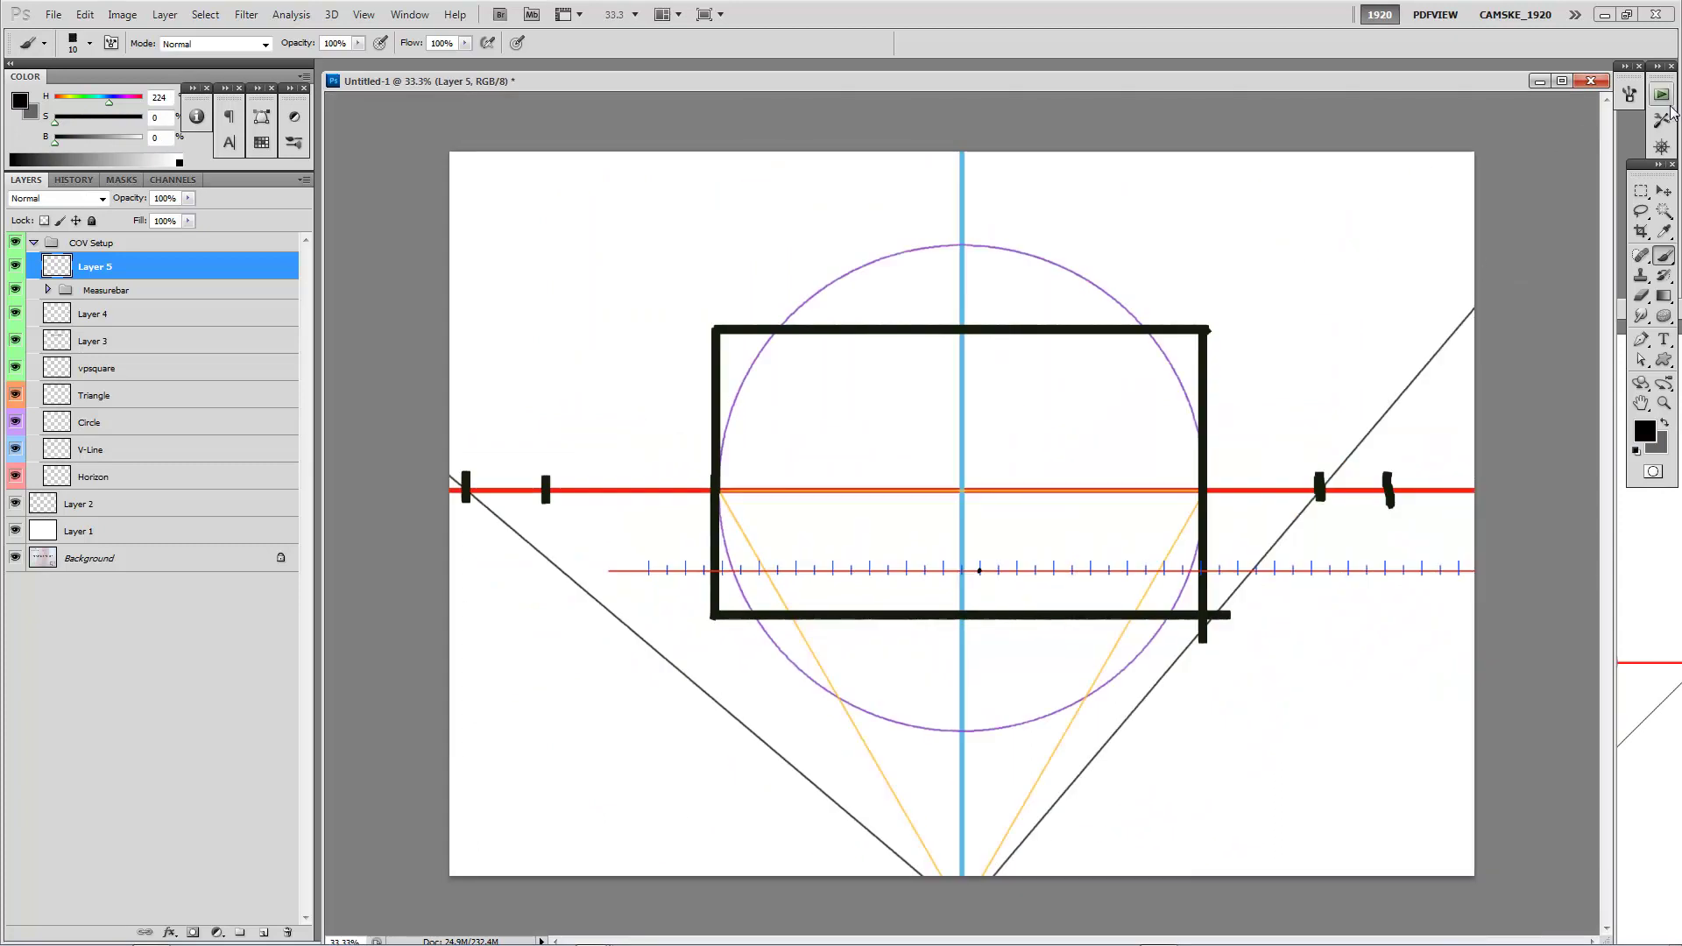
click(1662, 94)
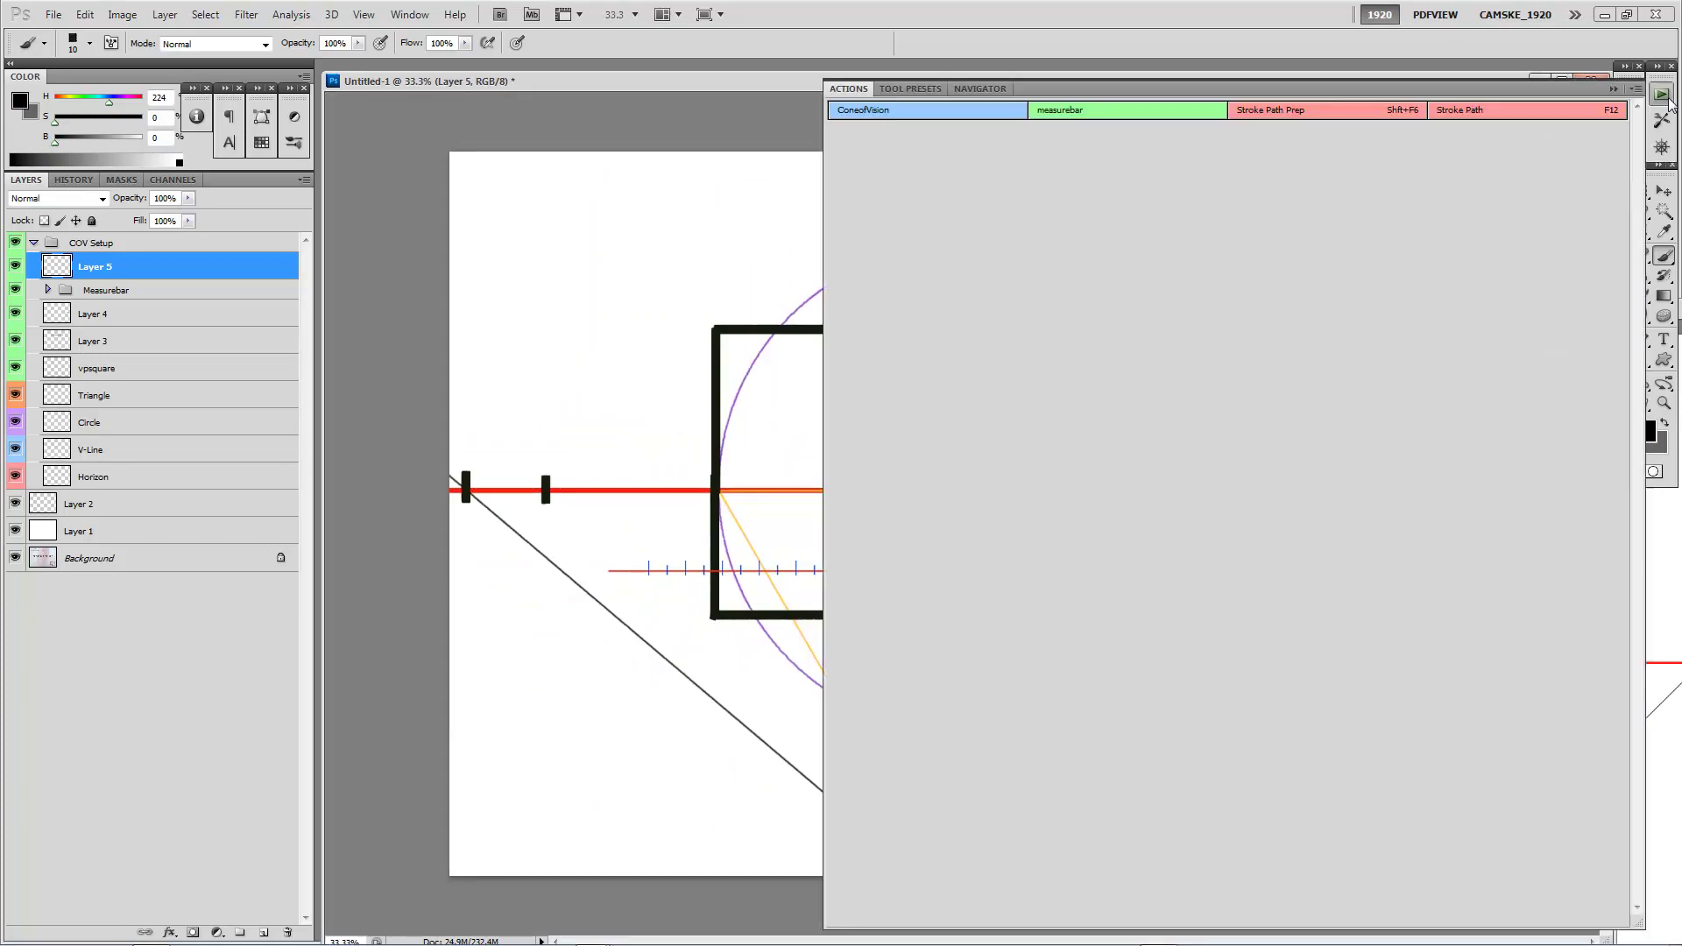
click(1323, 111)
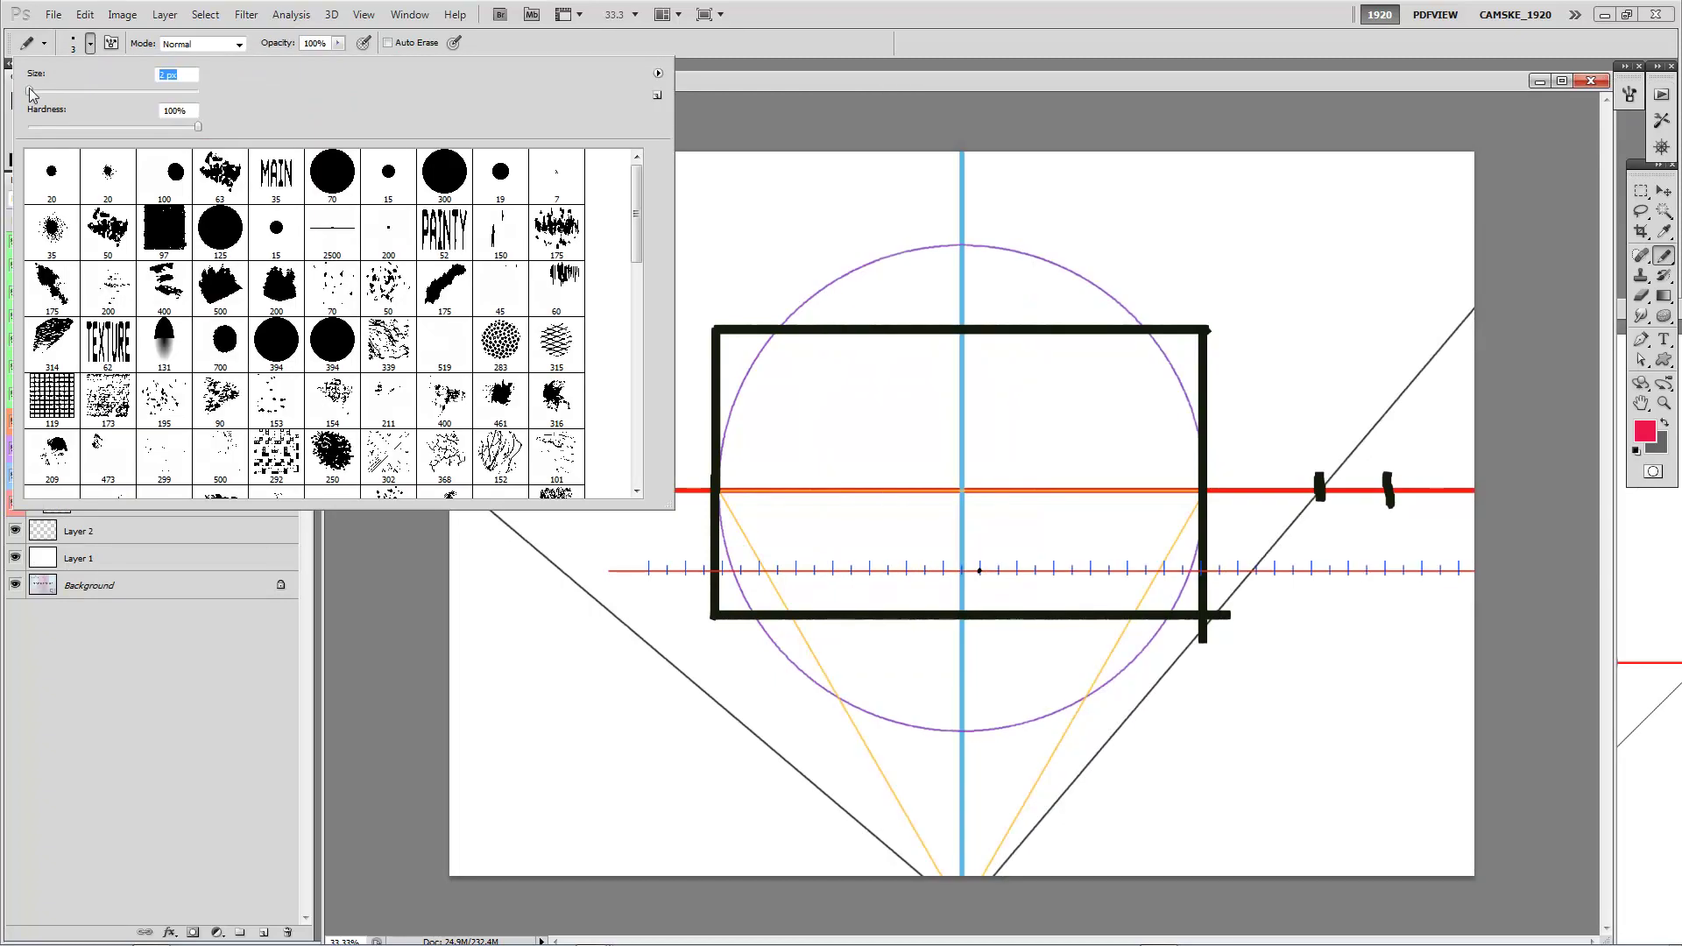
click(31, 92)
click(746, 80)
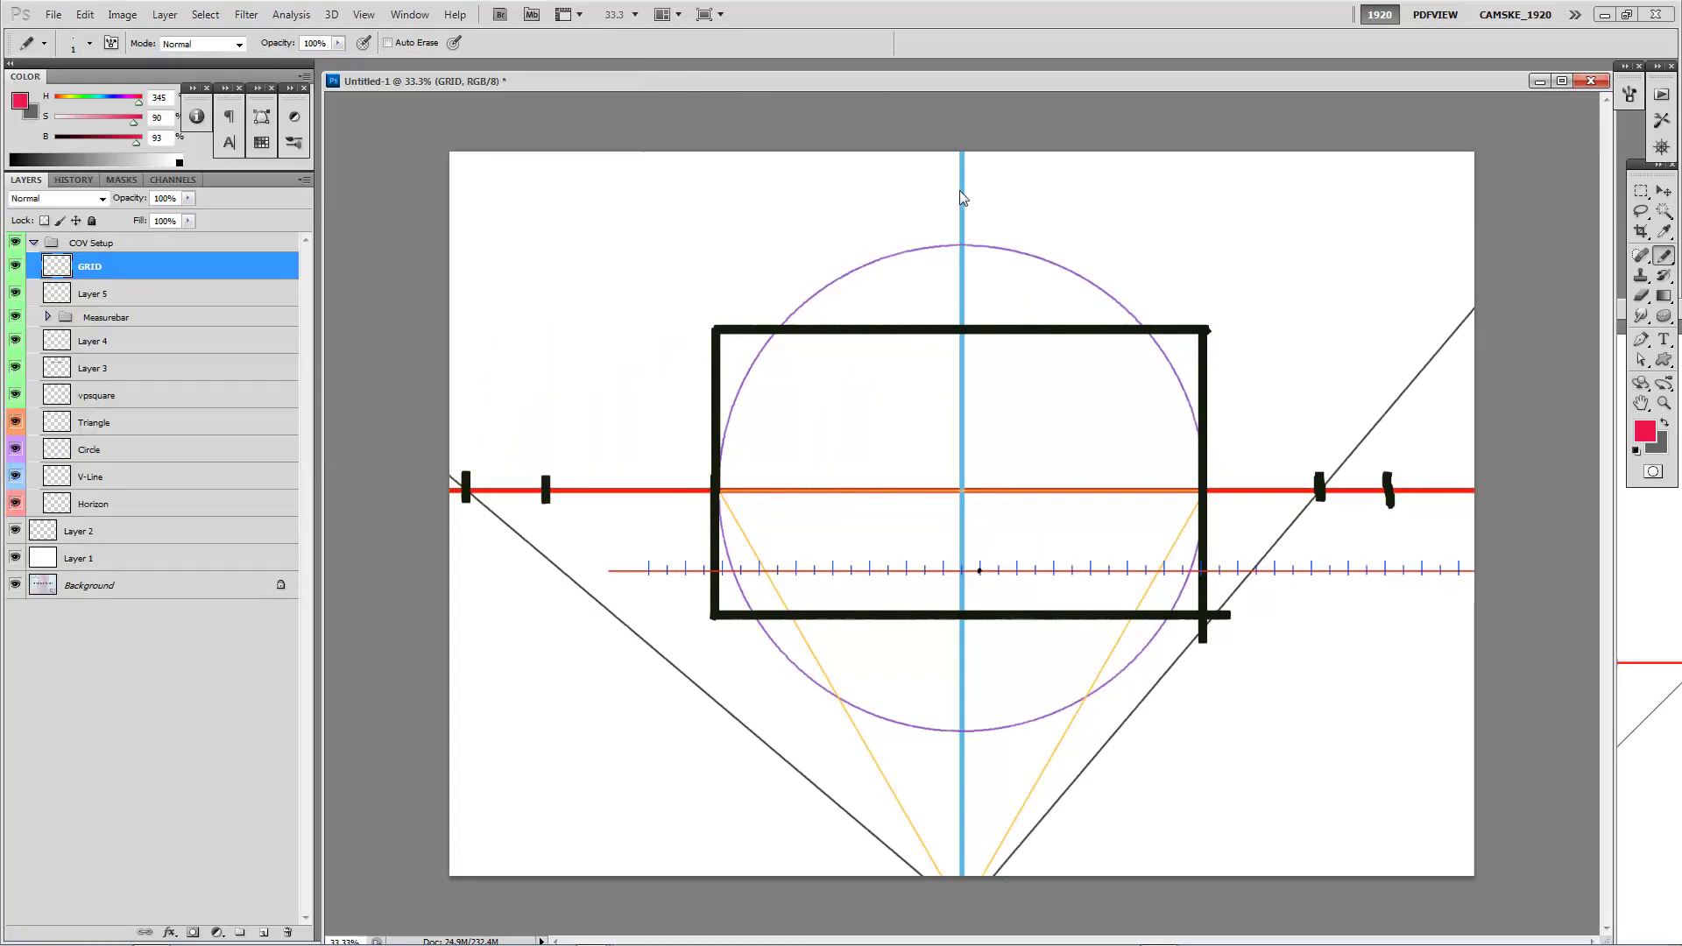
On the GRID layer, draw a path from the inner left horizon mark to the black measuring-bar dot and stroke it with the Stroke Path action
key(ctrl+plus)
drag(617, 481, 694, 460)
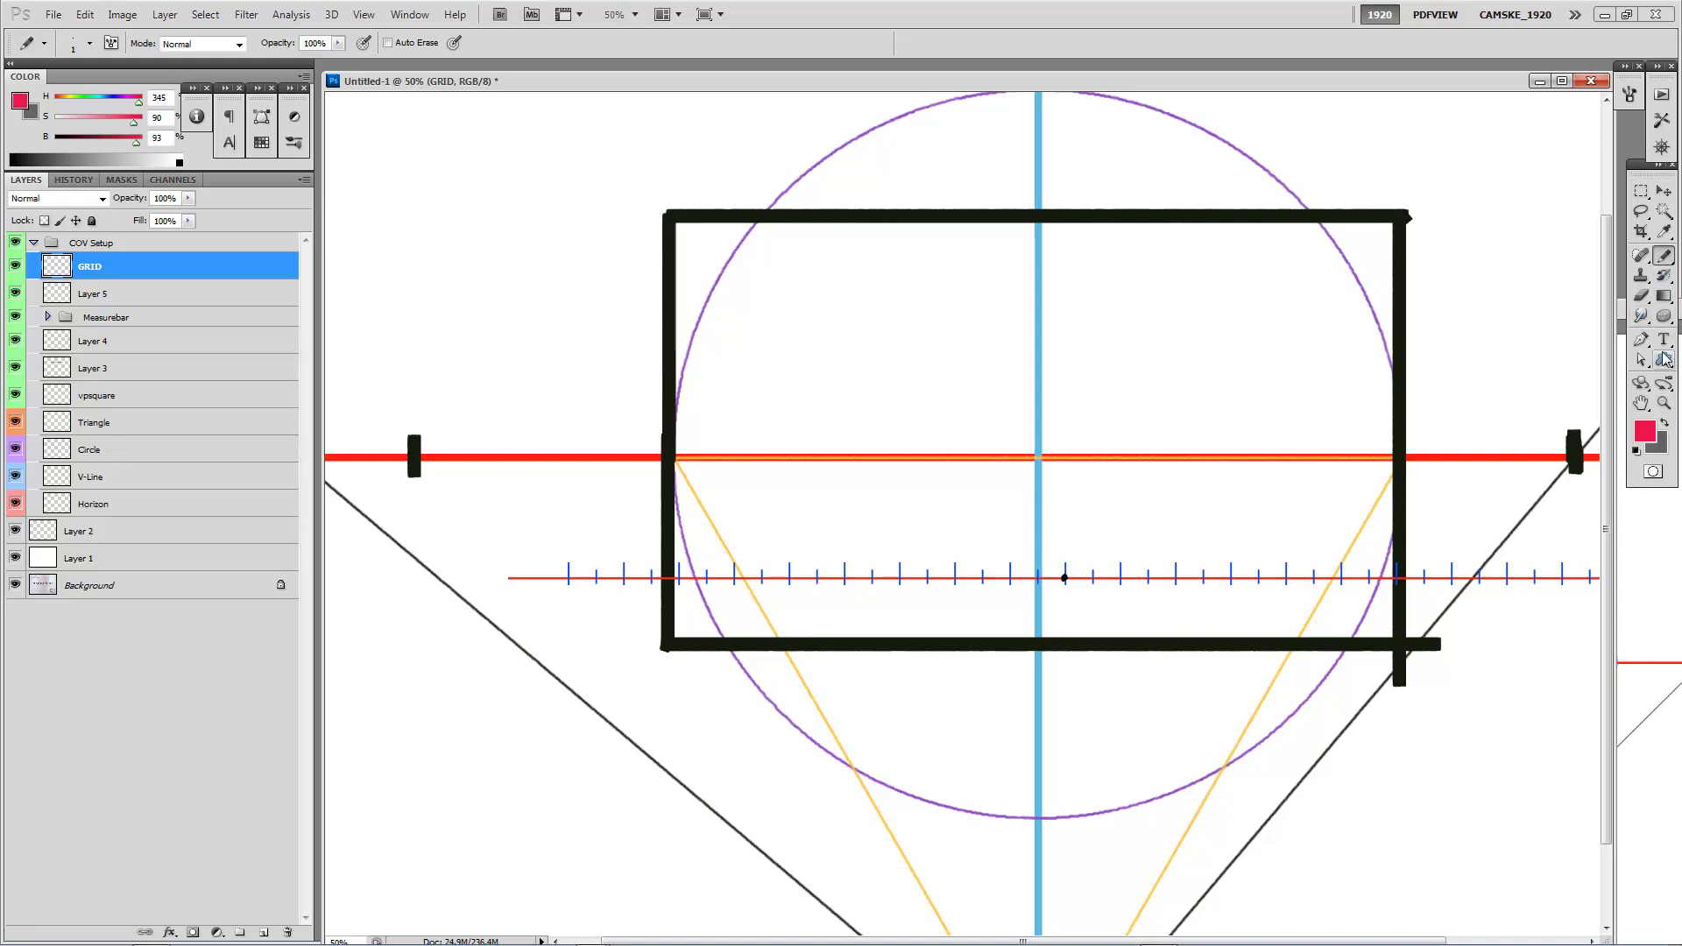
click(1641, 340)
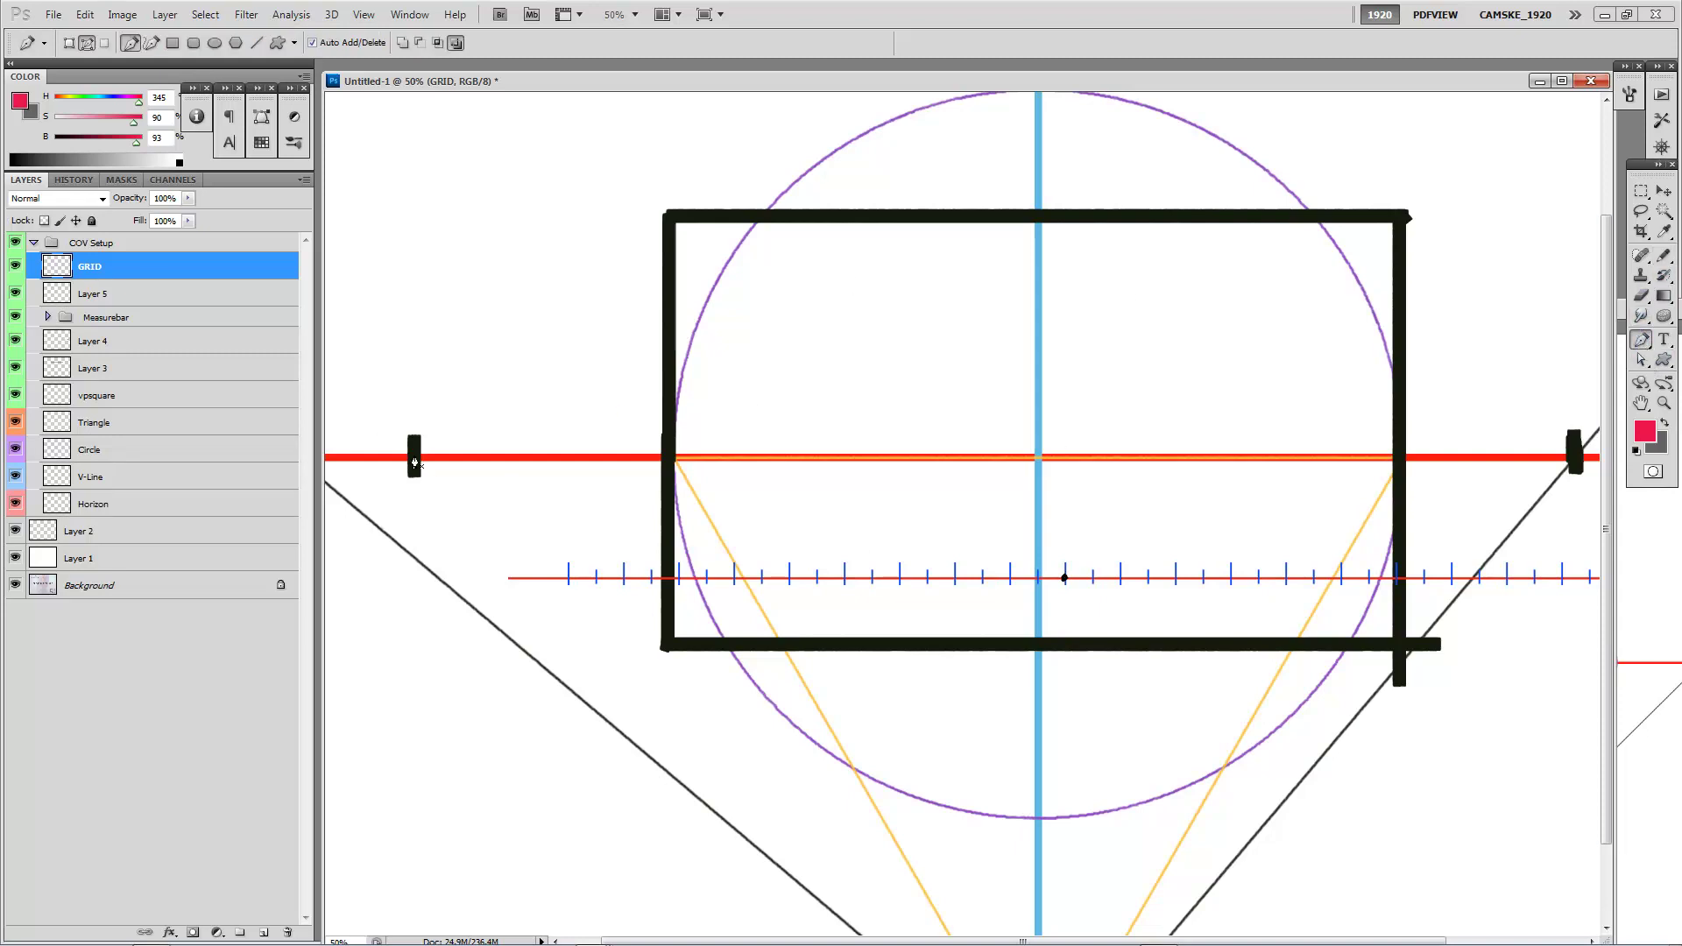
click(1063, 579)
click(1662, 94)
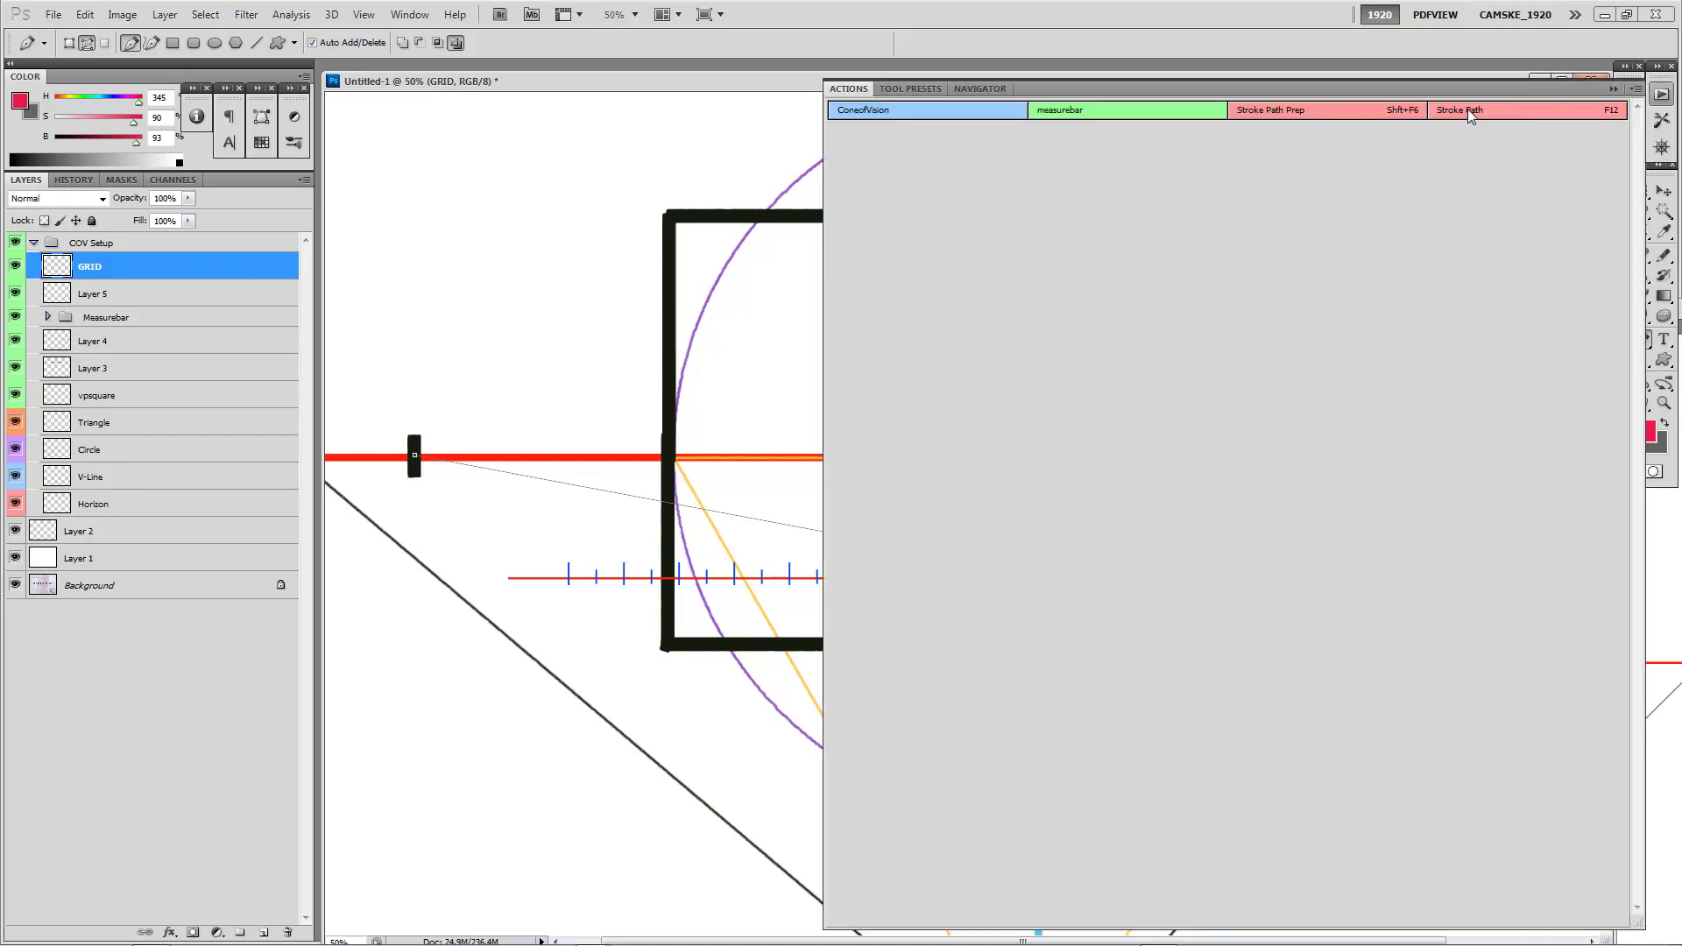
click(1590, 111)
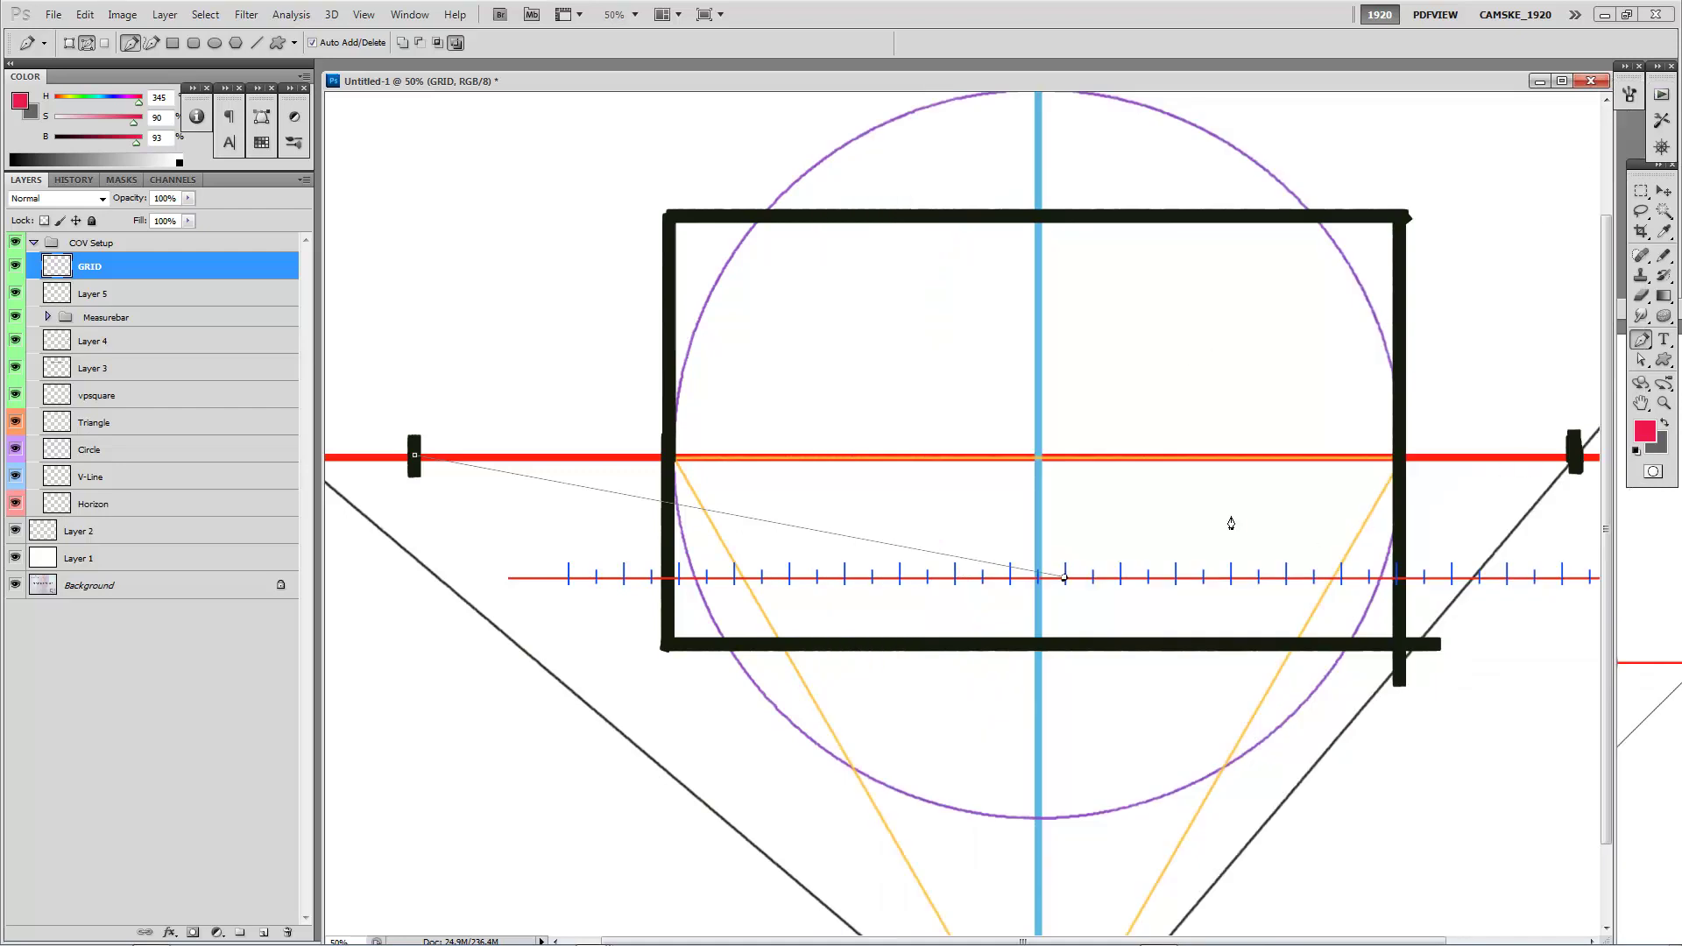
Move the path's measuring-bar endpoint from tick to tick with the Direct Selection tool, stroking each position to build the left vanishing point's fan of lines
click(1640, 361)
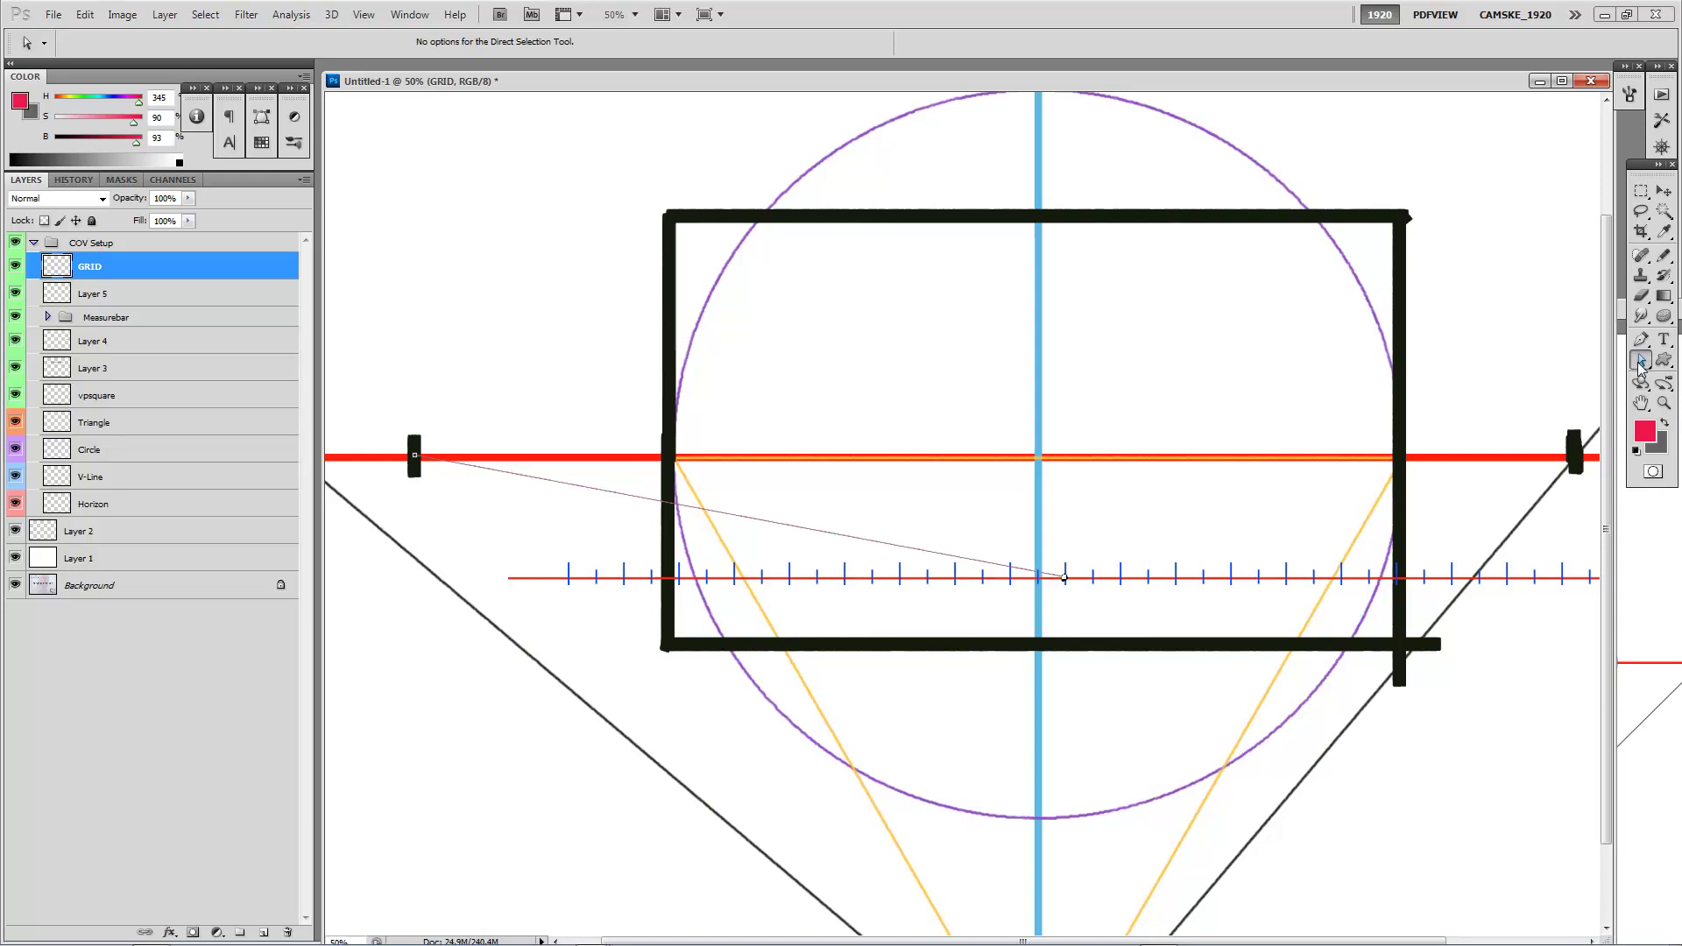
click(1065, 579)
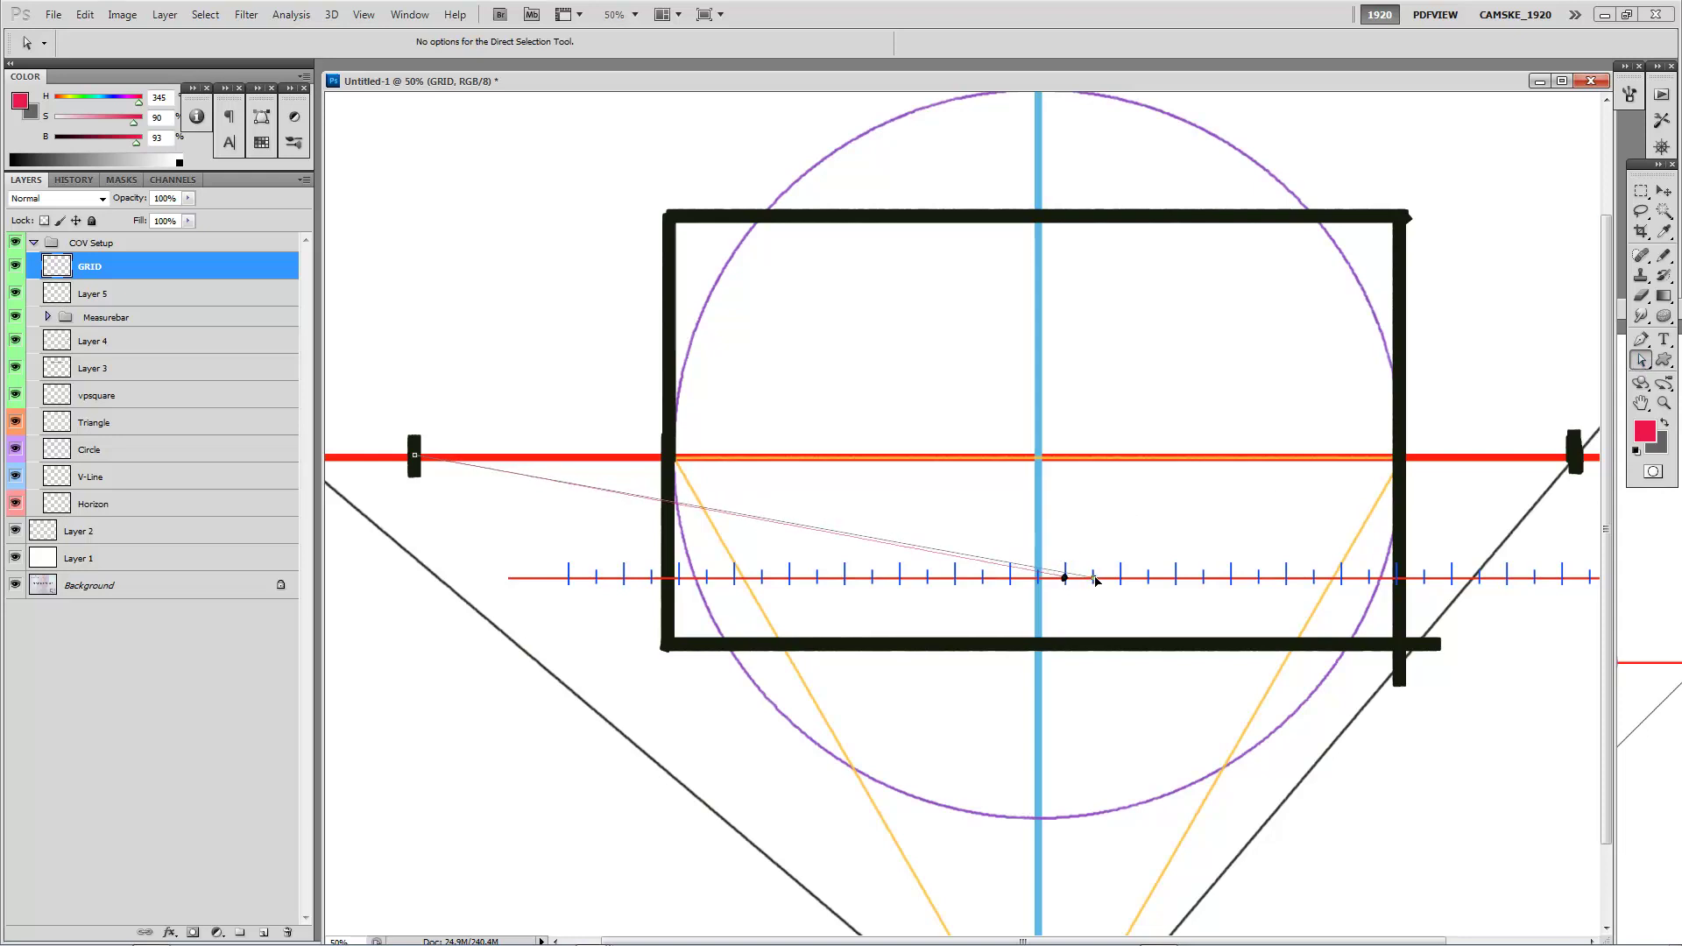
drag(1094, 581, 1177, 581)
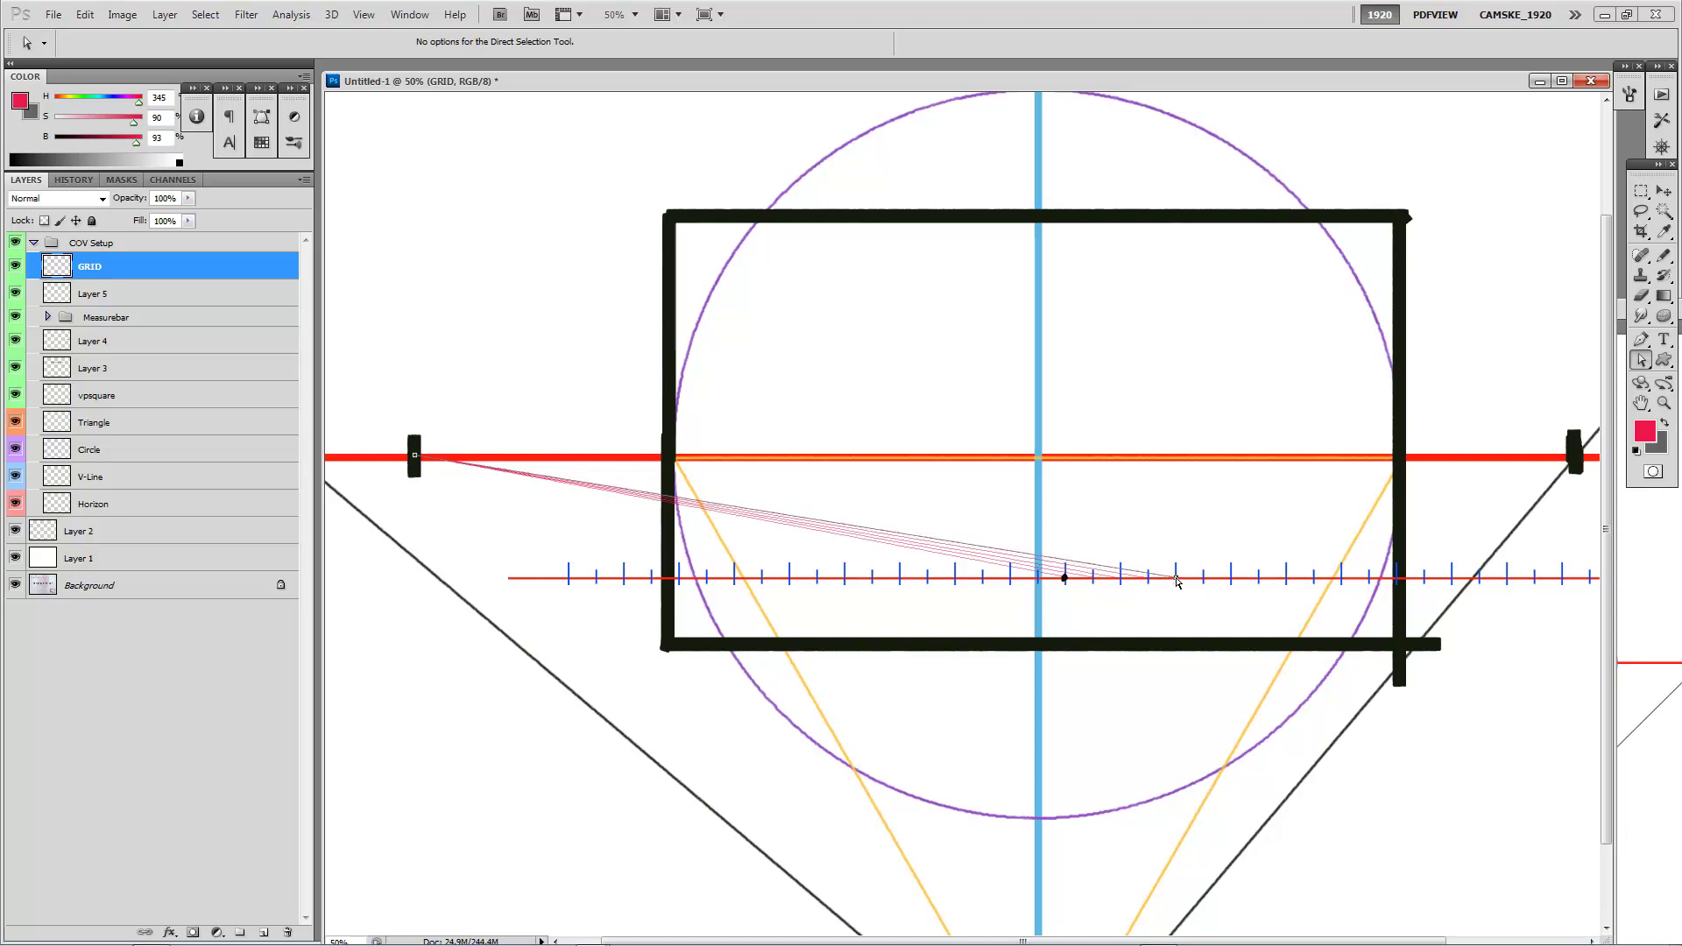
mouse_move(1177, 581)
mouse_down()
mouse_move(1397, 579)
mouse_move(706, 580)
mouse_move(1363, 622)
mouse_move(1151, 420)
mouse_move(1016, 387)
mouse_up()
key(Return)
key(Return)
key(Return)
key(Return)
Duplicate the GRID layer, flip the copy horizontally and align its convergence point with the inner right horizon mark
key(v)
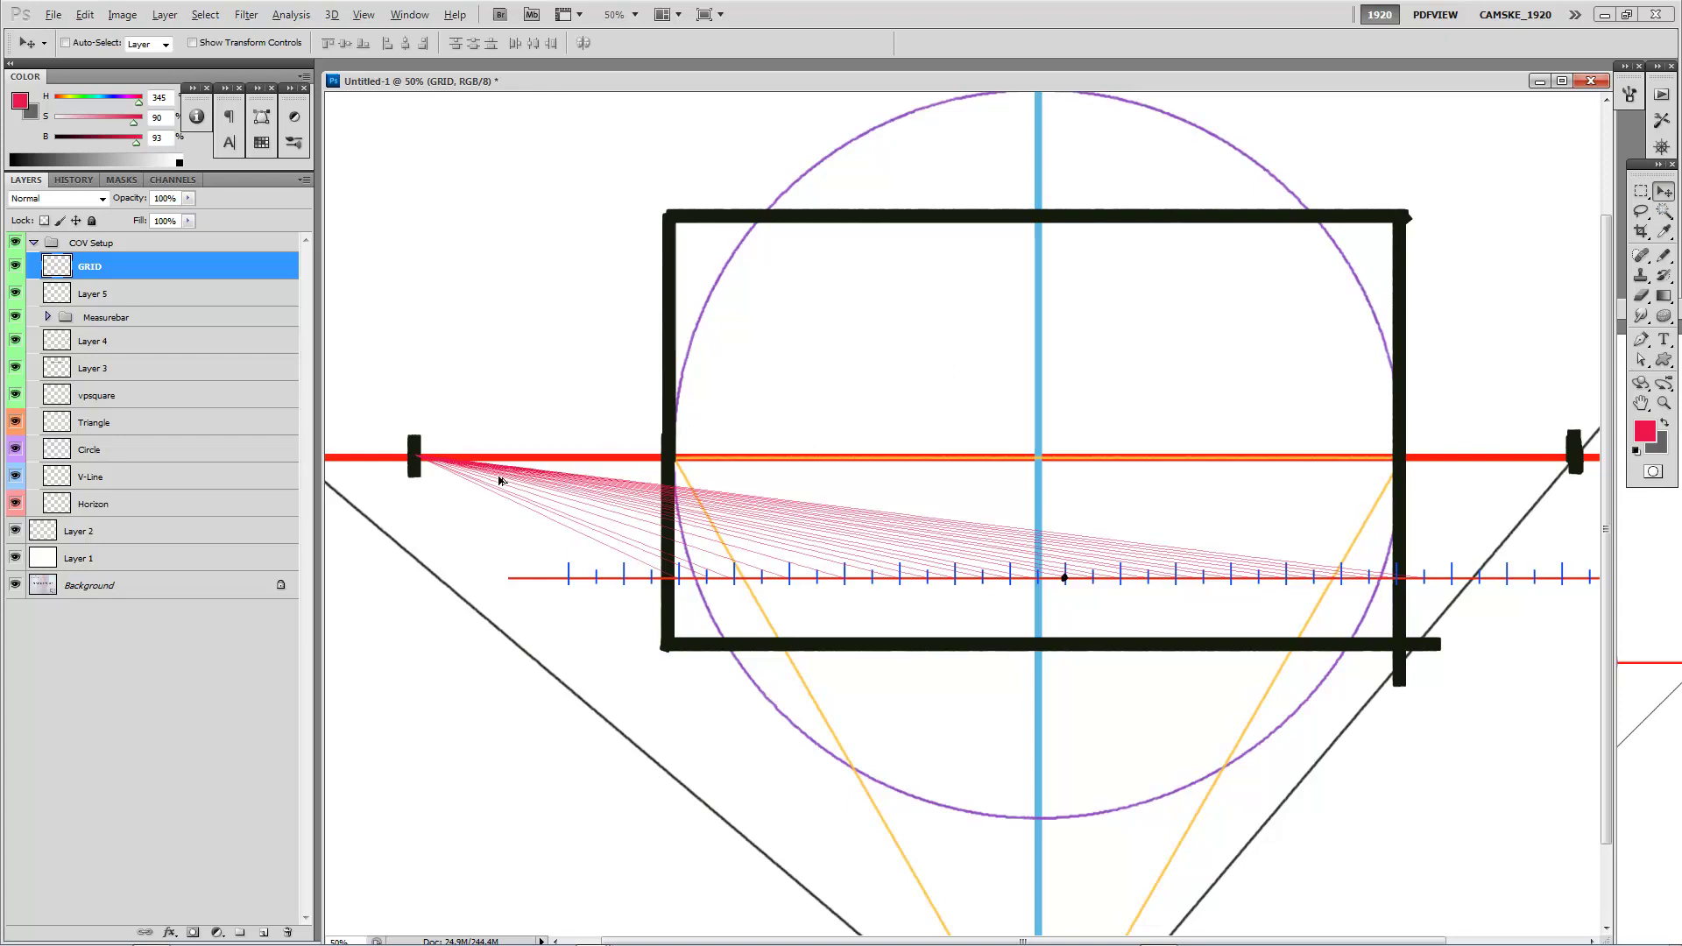
drag(502, 481, 942, 481)
key(ctrl+t)
right_click(1003, 495)
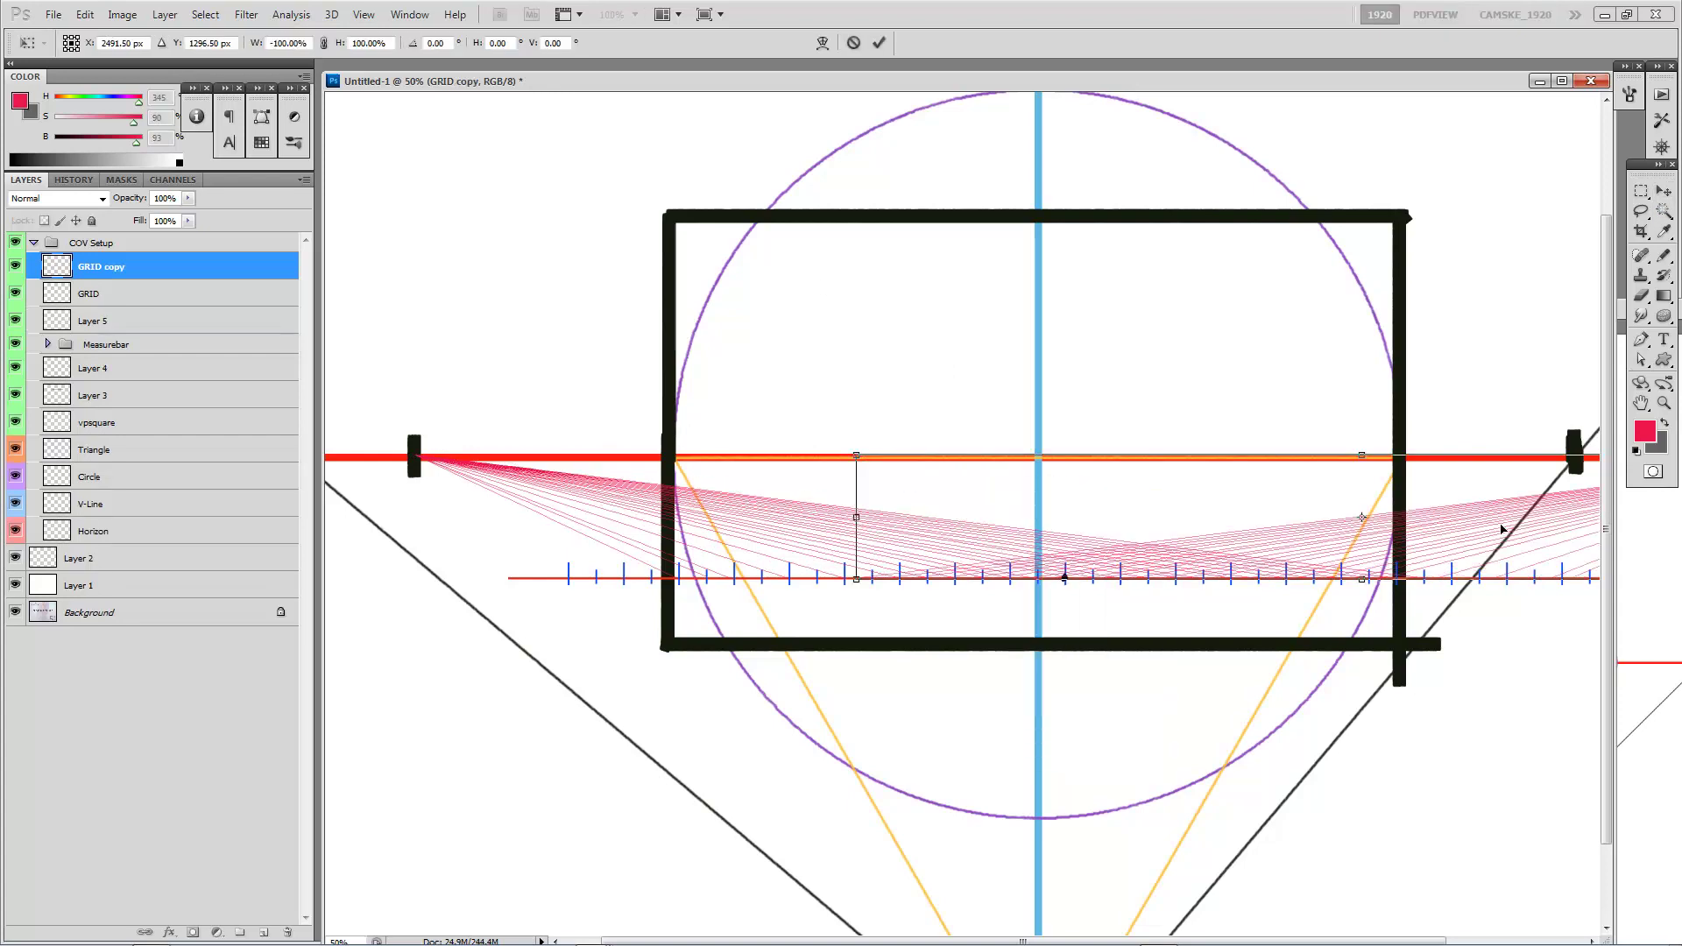
key(Return)
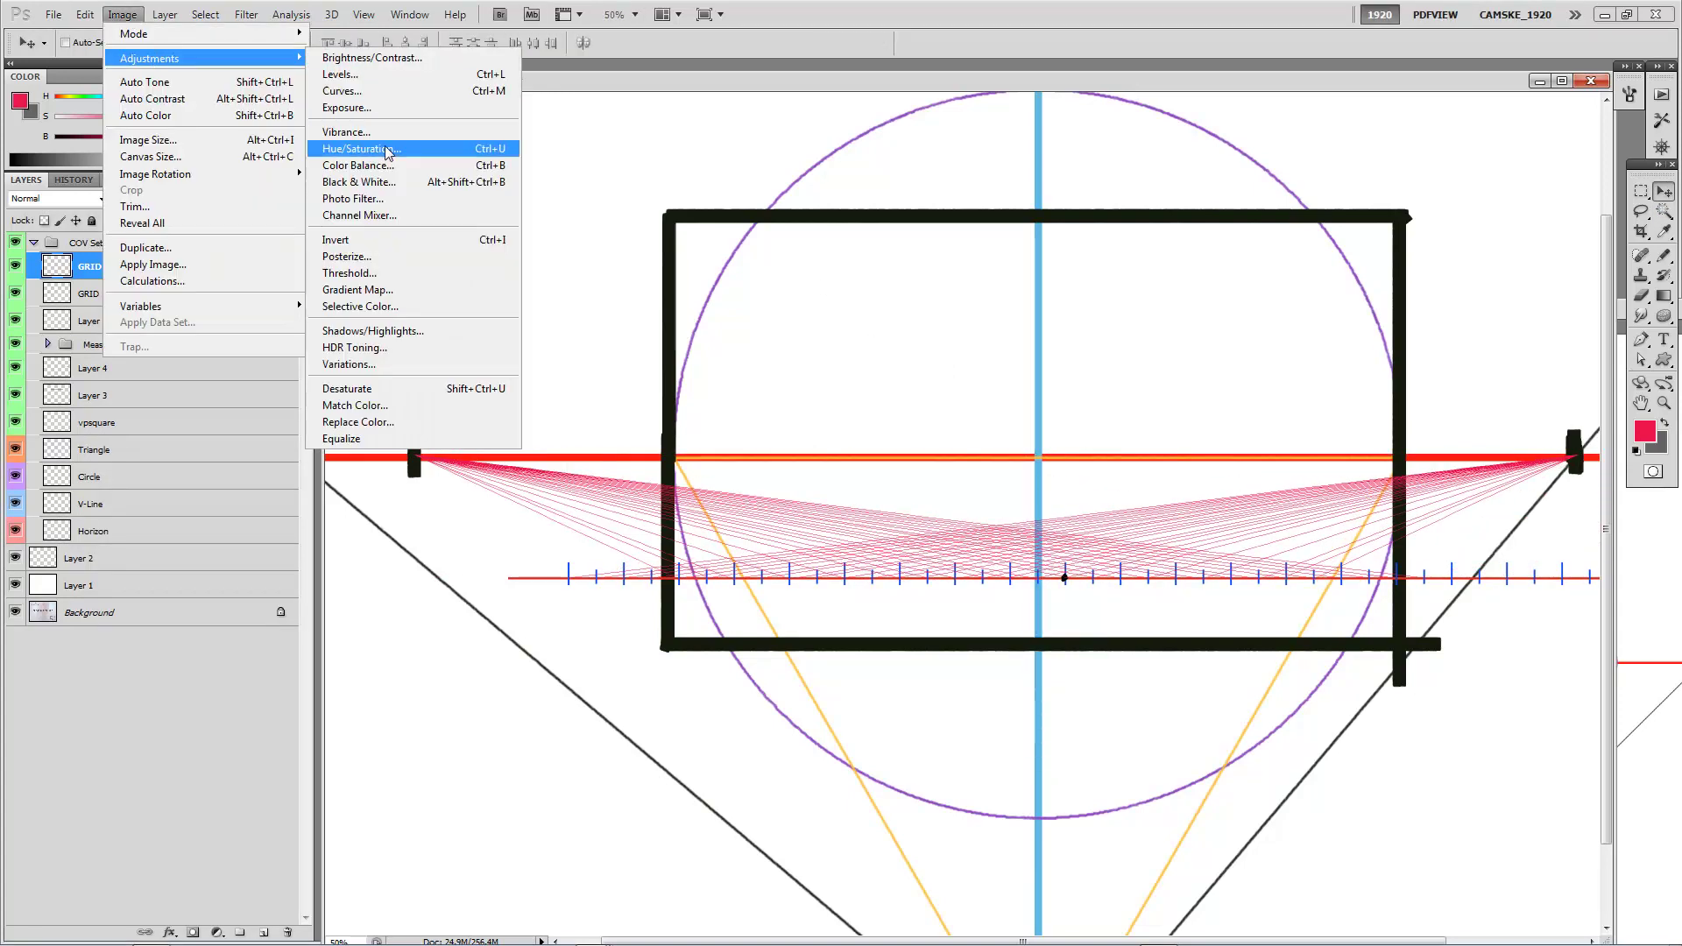
Shift the hue of the GRID copy lines to teal green with Hue/Saturation
click(121, 14)
mouse_move(153, 57)
click(386, 149)
drag(617, 544, 692, 544)
click(771, 462)
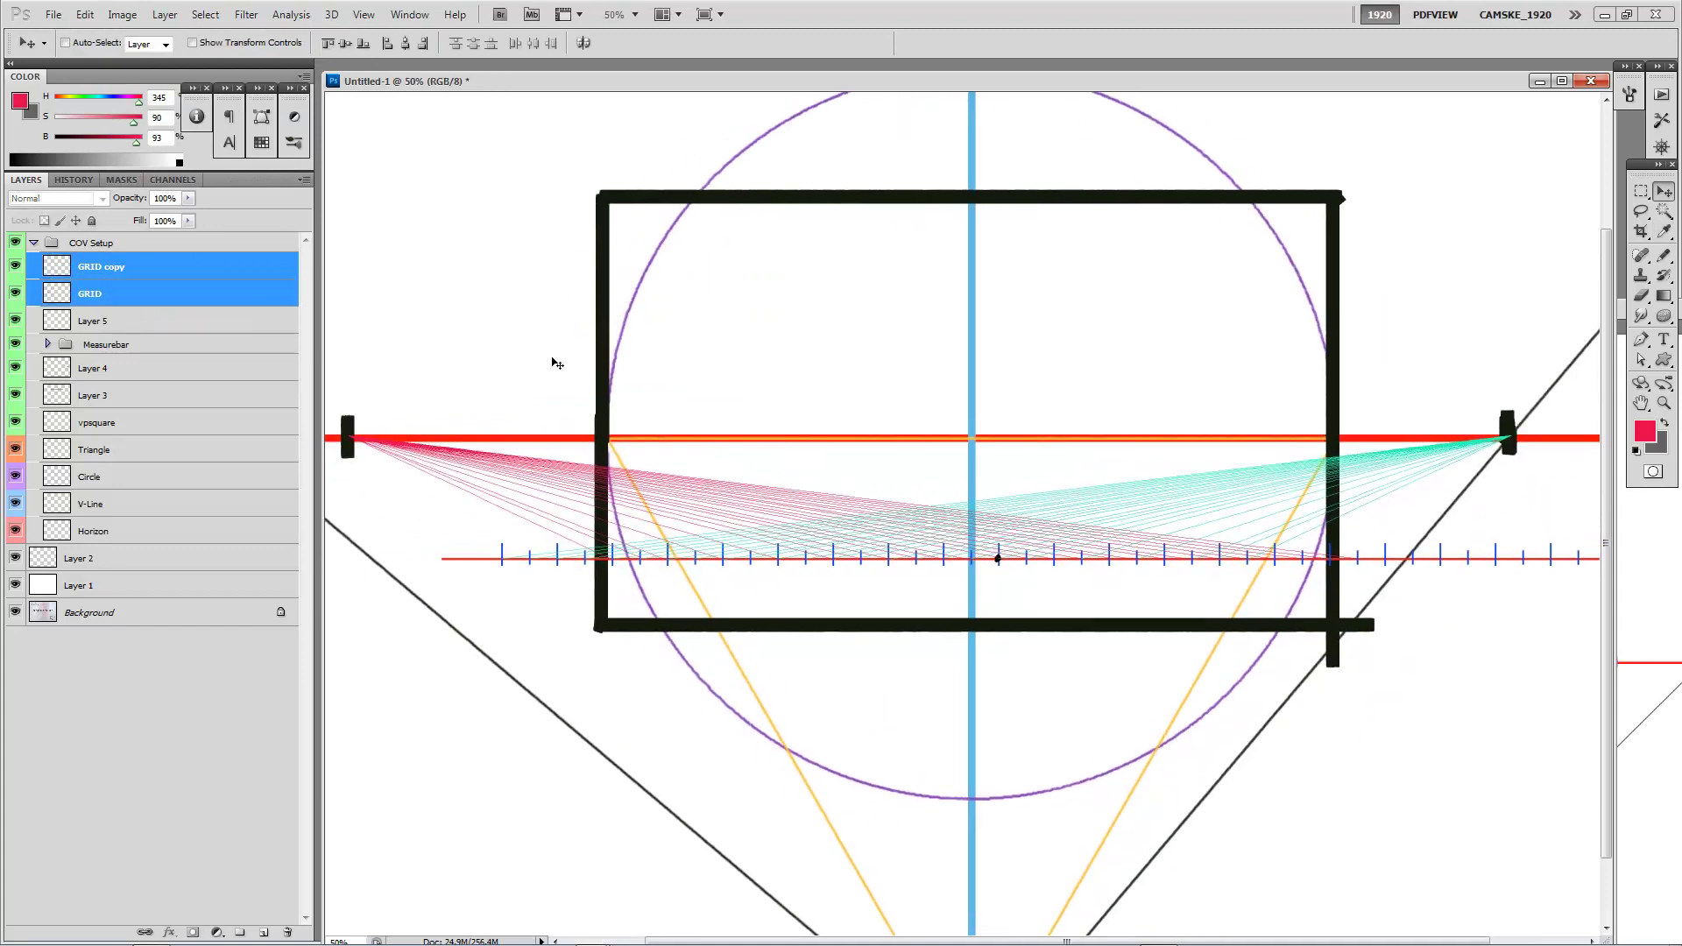
Duplicate the GRID and GRID copy layers together, flip the duplicates vertically and place them above the horizon so they meet both vanishing points
drag(863, 489, 898, 363)
key(ctrl+t)
right_click(932, 399)
click(1015, 666)
key(Return)
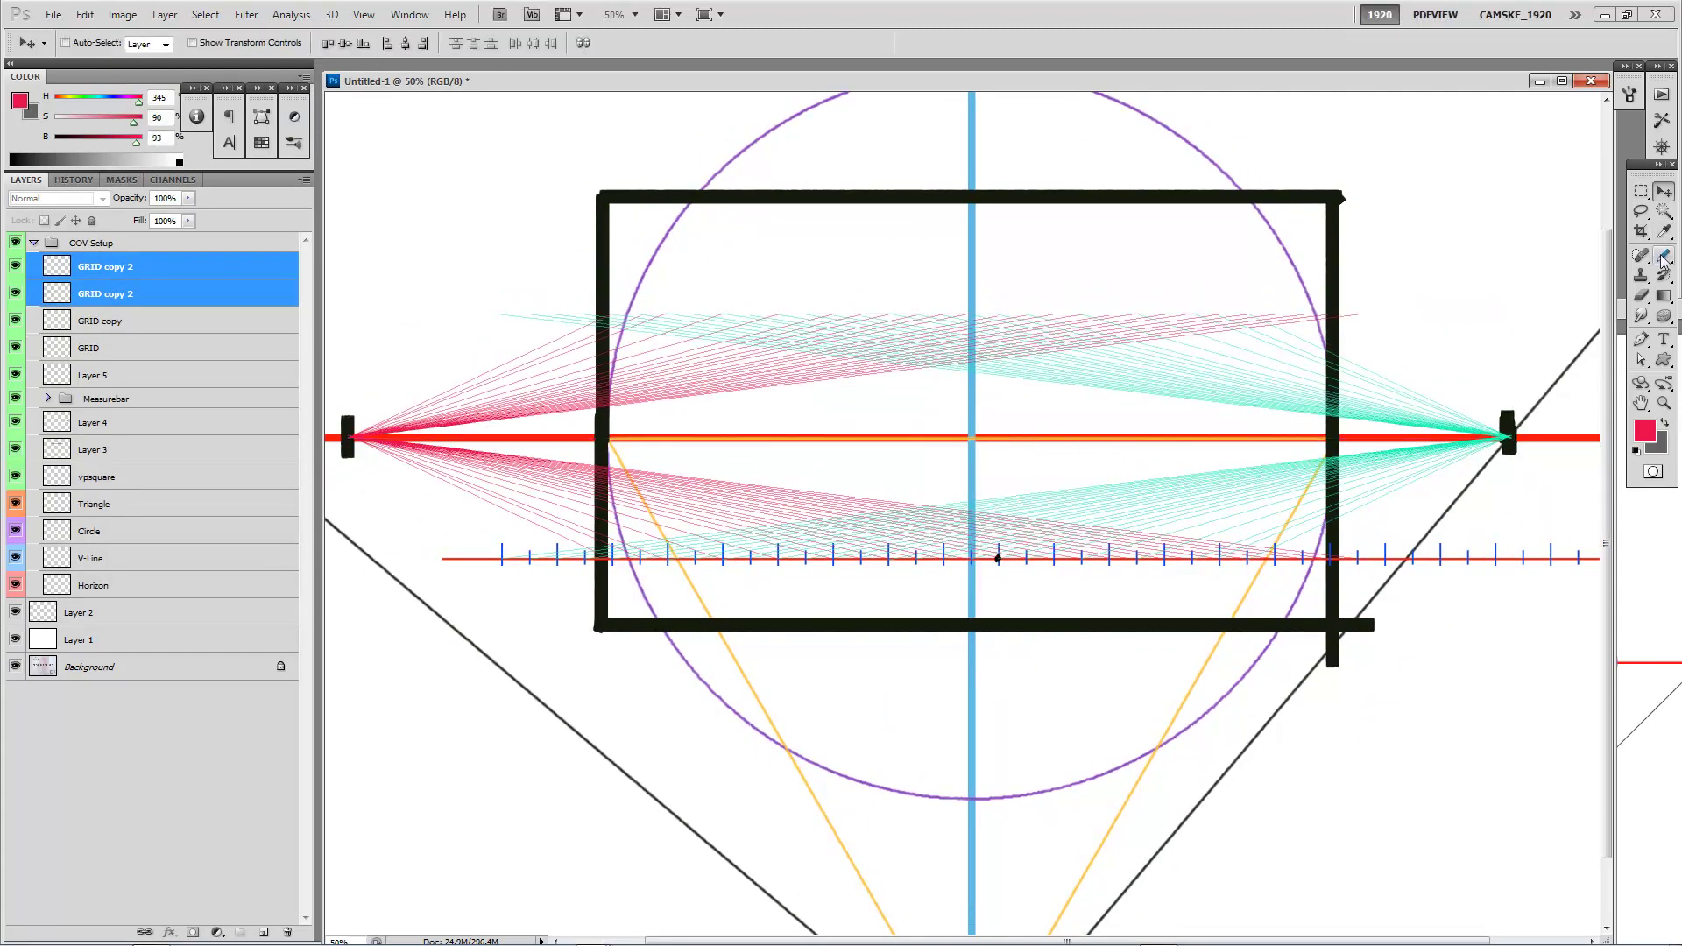
On a new layer, paint a red two-point perspective box along the grid lines, with its front vertical edge rising from the black dot
click(264, 933)
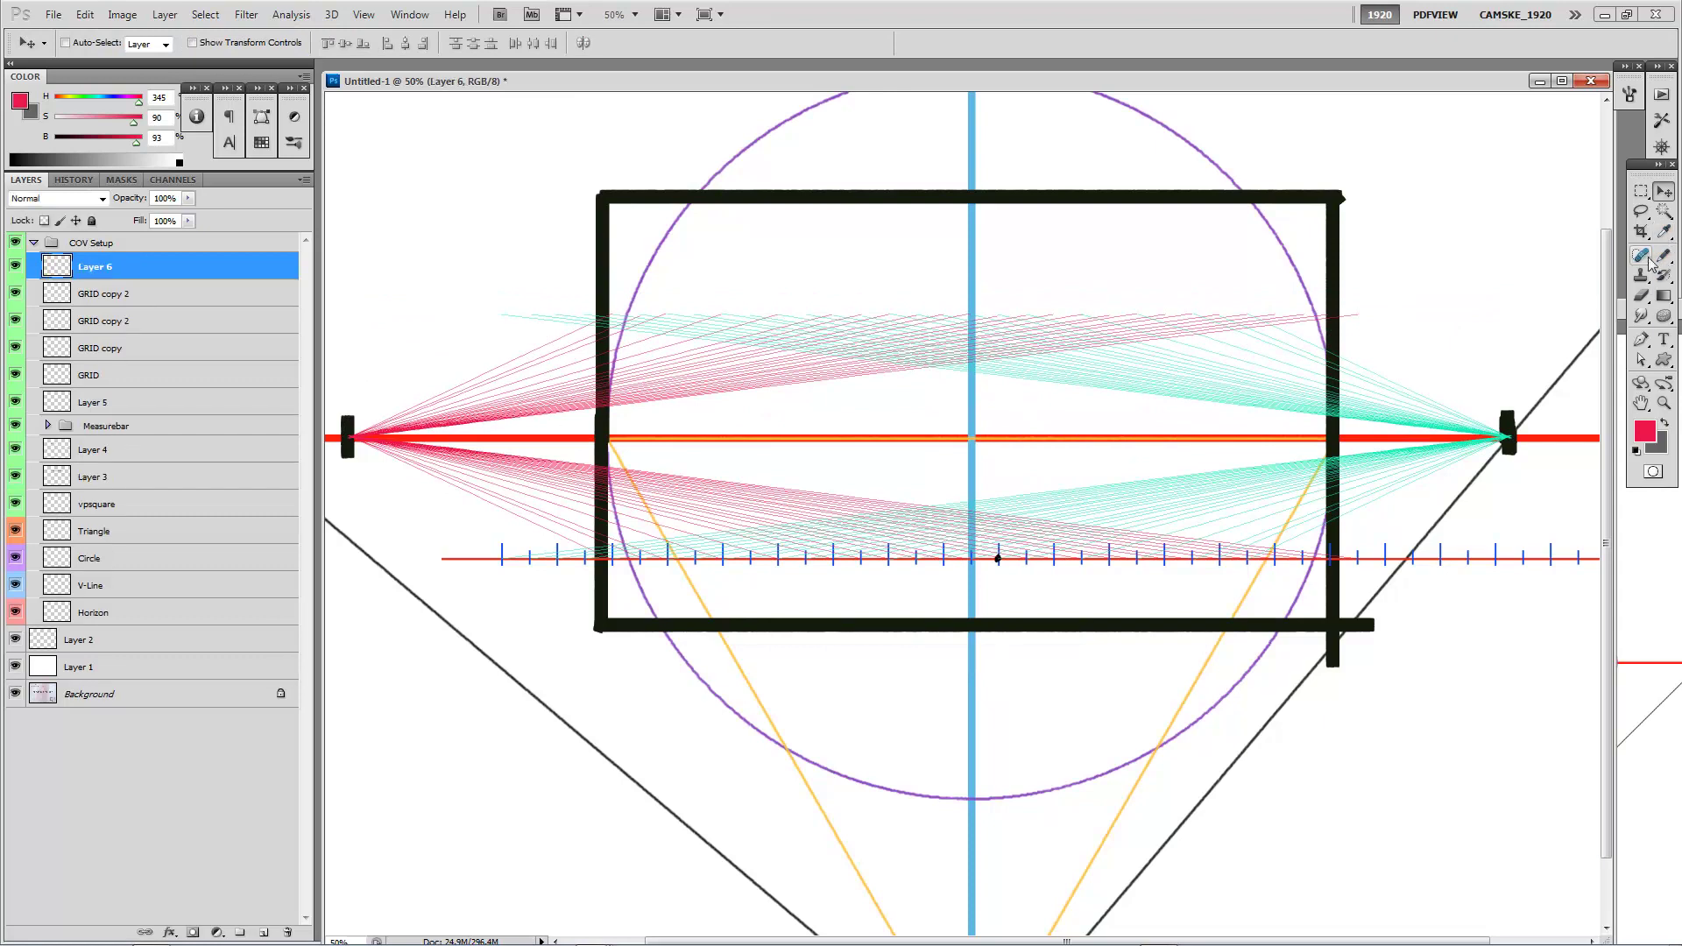
click(1663, 256)
drag(997, 559, 1010, 344)
shift+click(1245, 503)
drag(1245, 504, 1243, 392)
shift+click(998, 344)
shift+click(833, 368)
drag(833, 369, 837, 531)
shift+click(998, 559)
Move Layer 6 and Layer 3 above the COV Setup group and hide the group
drag(123, 268, 122, 239)
drag(135, 608, 128, 234)
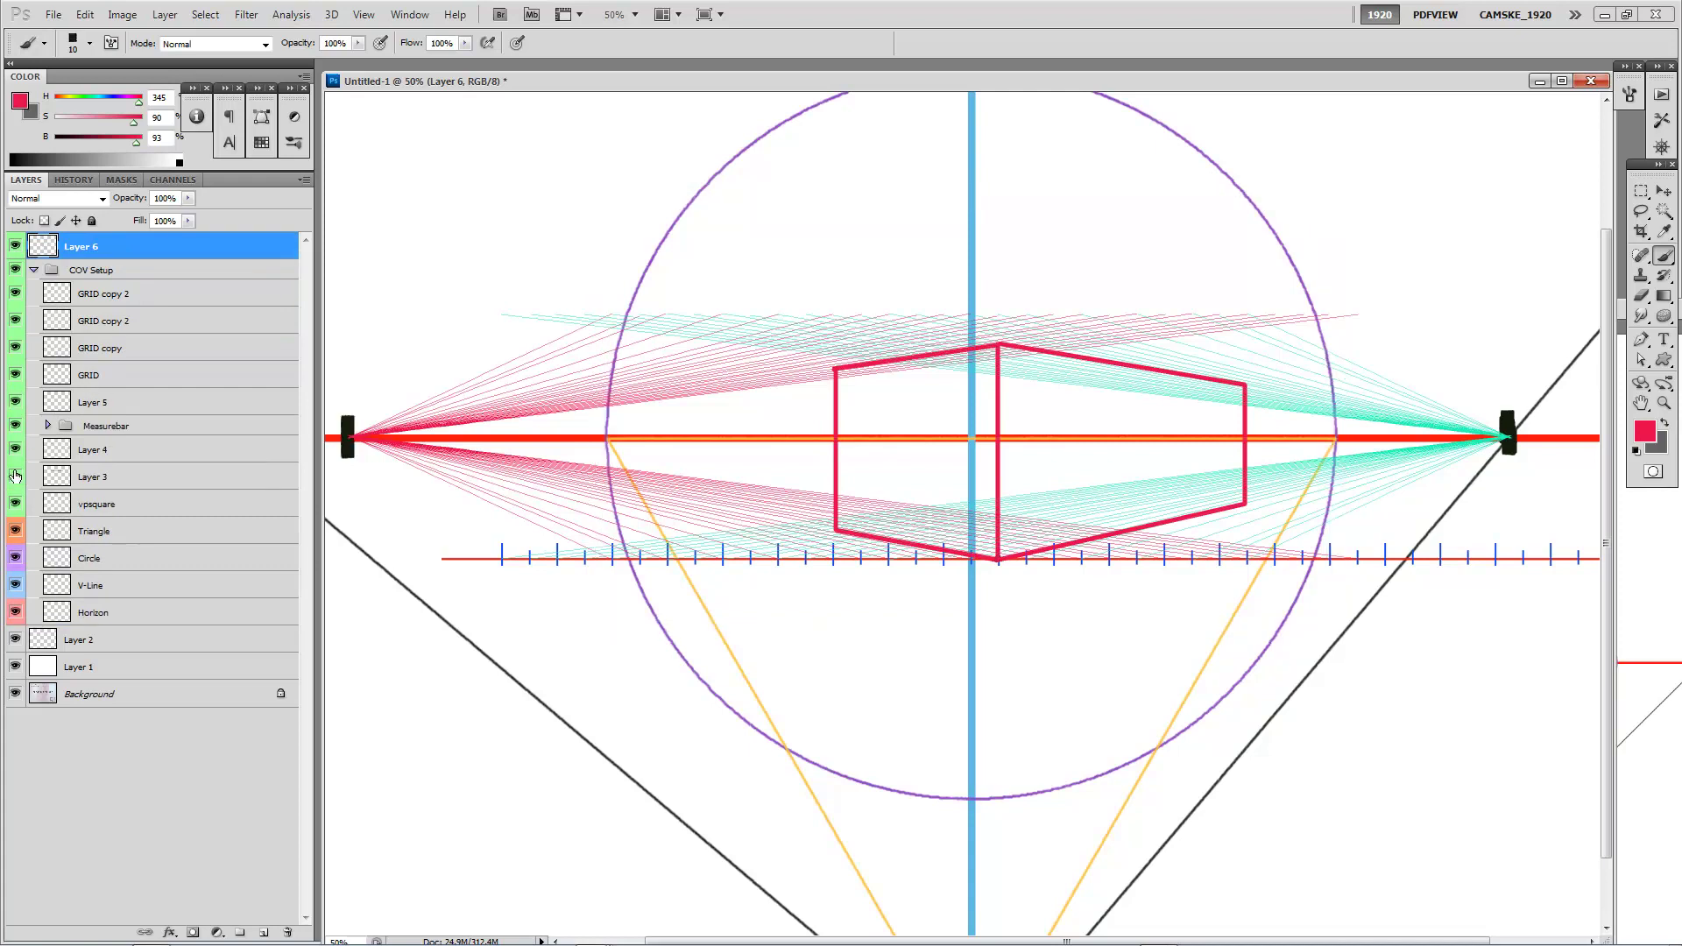
drag(132, 477, 132, 261)
click(16, 297)
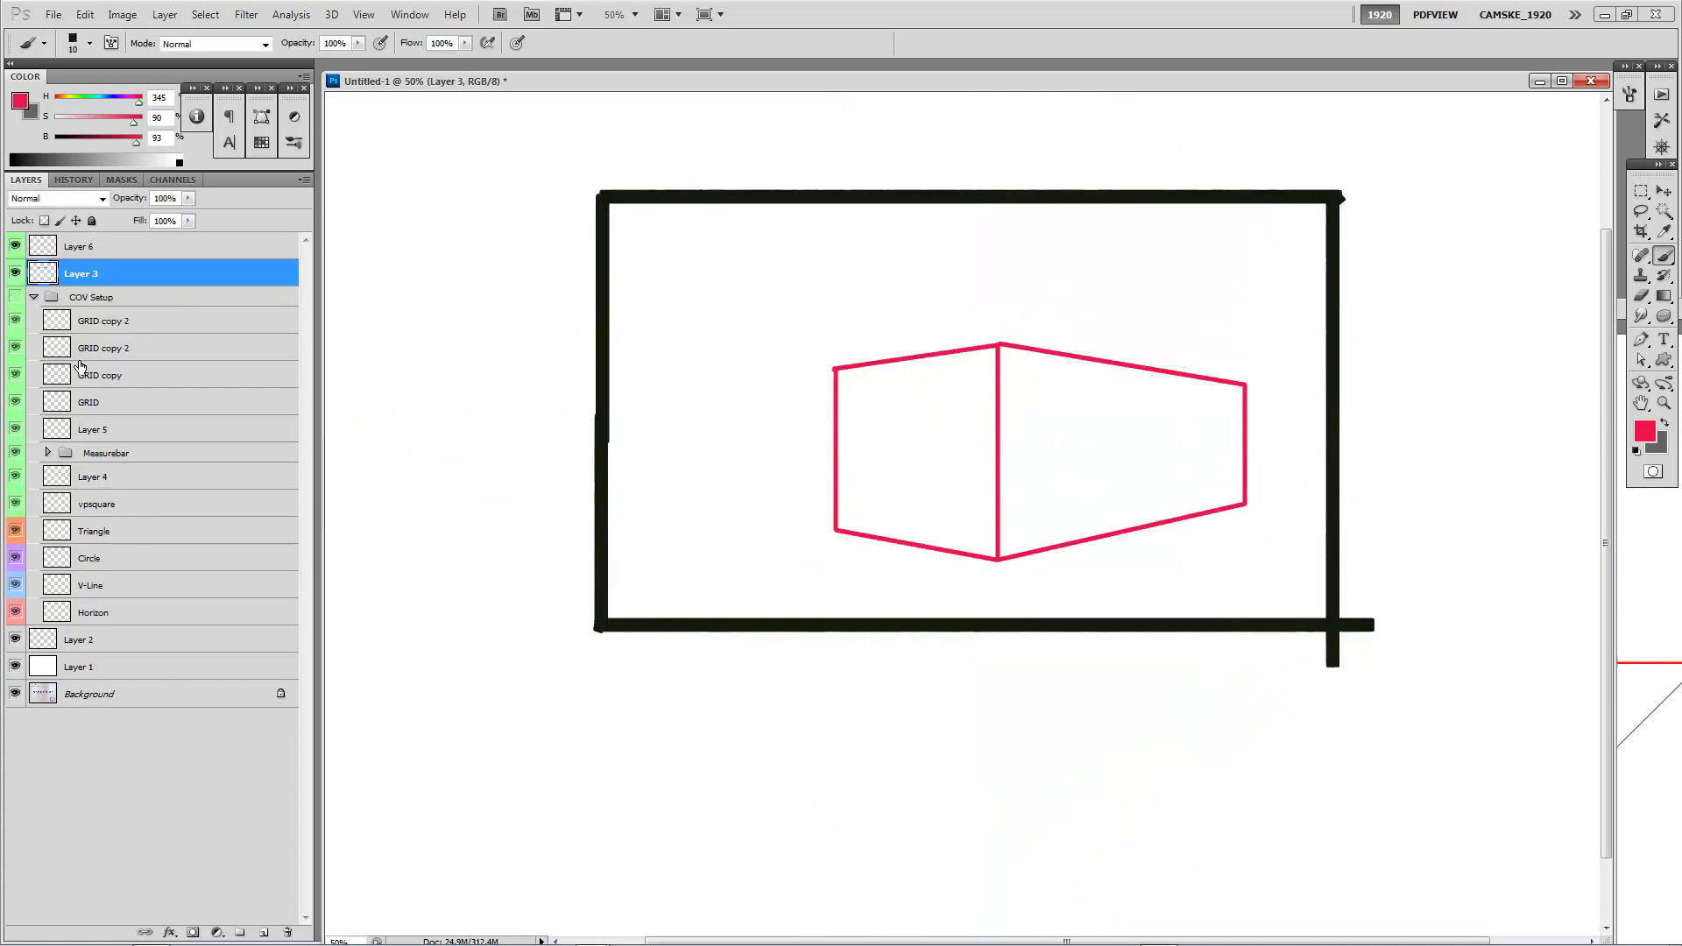